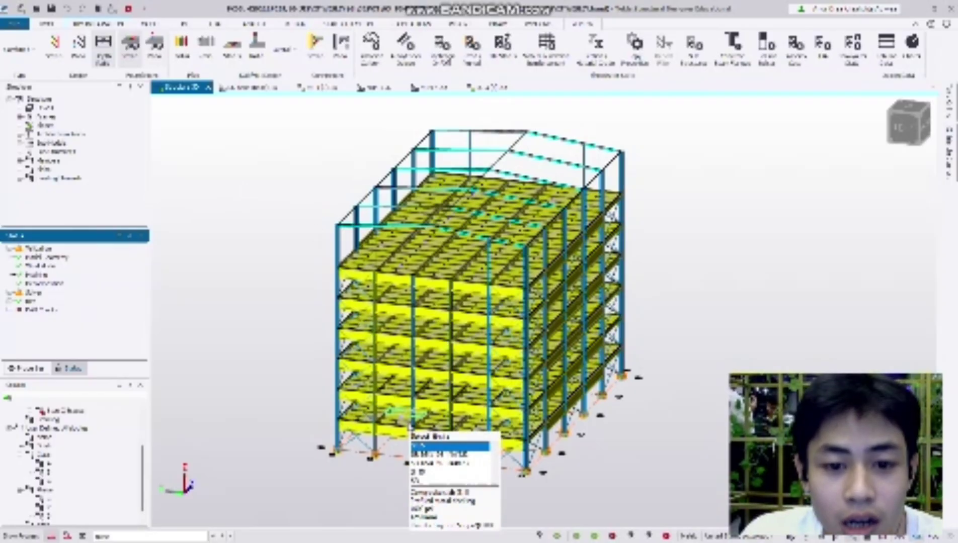
# Examine the multi-storey steel frame and its top roof framing in the 3D structure view
pyautogui.scroll(1, 409, 429)
pyautogui.scroll(-2, 398, 394)
pyautogui.scroll(3, 475, 399)
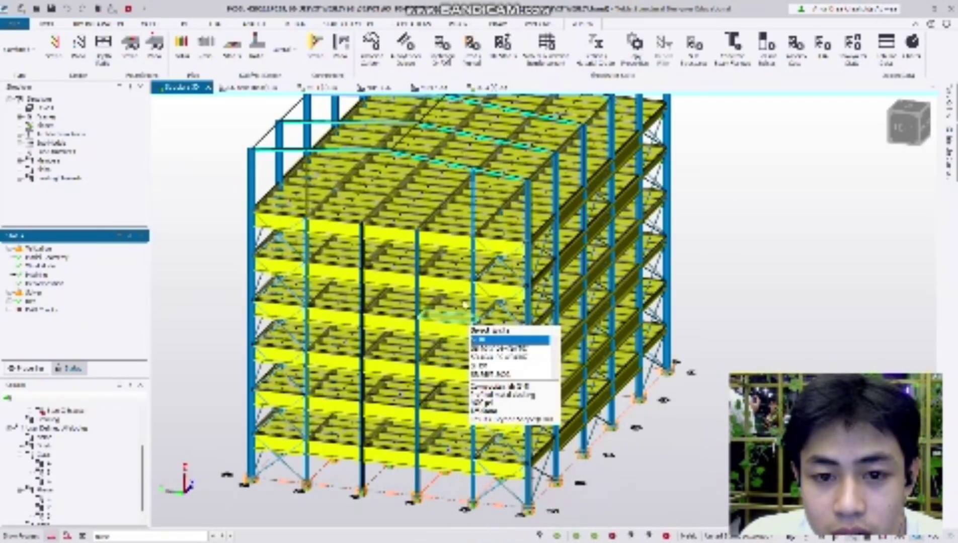
pyautogui.scroll(-3, 589, 323)
pyautogui.scroll(3, 581, 282)
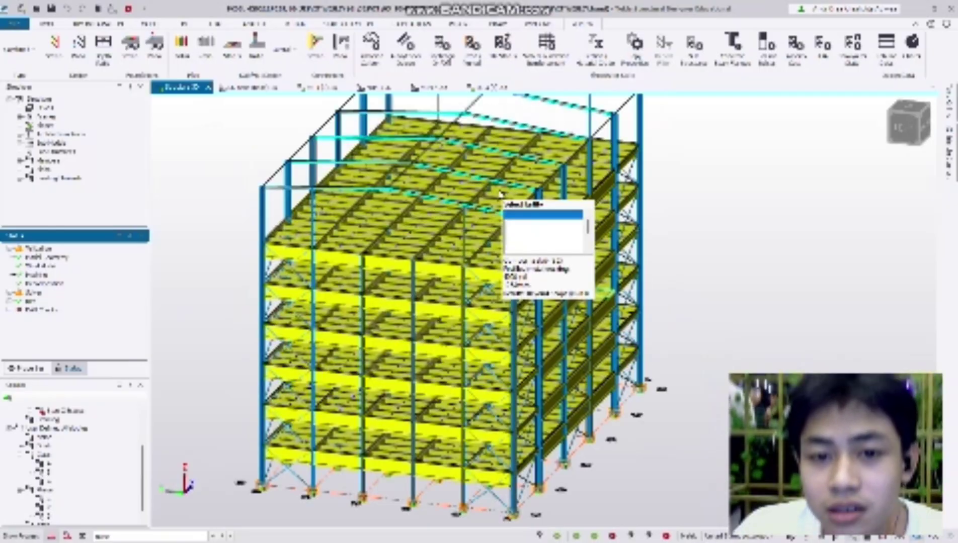
pyautogui.scroll(-3, 450, 172)
pyautogui.scroll(3, 395, 164)
pyautogui.scroll(-2, 360, 153)
pyautogui.moveTo(348, 229); pyautogui.dragTo(351, 239, button='middle')
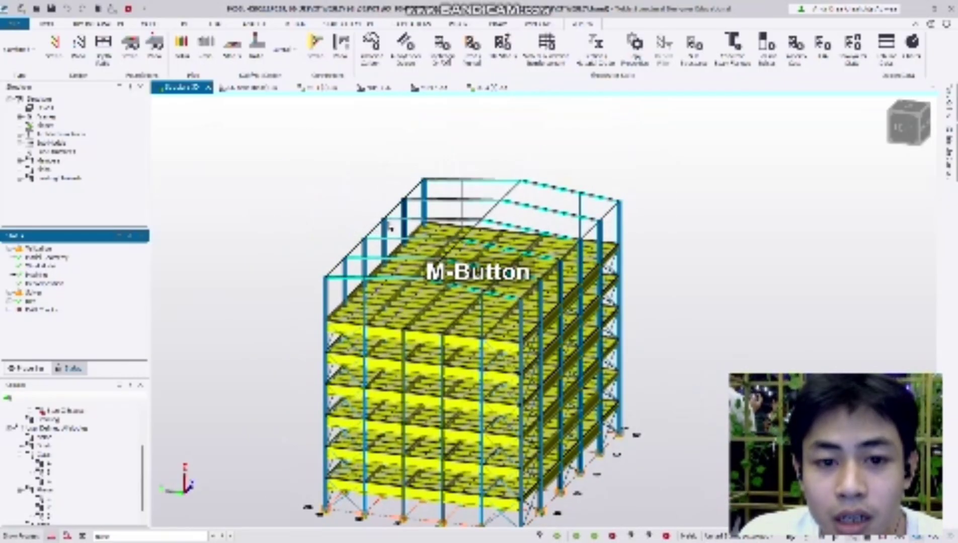
pyautogui.scroll(4, 391, 221)
pyautogui.scroll(-2, 564, 279)
pyautogui.scroll(-2, 503, 335)
pyautogui.scroll(5, 525, 326)
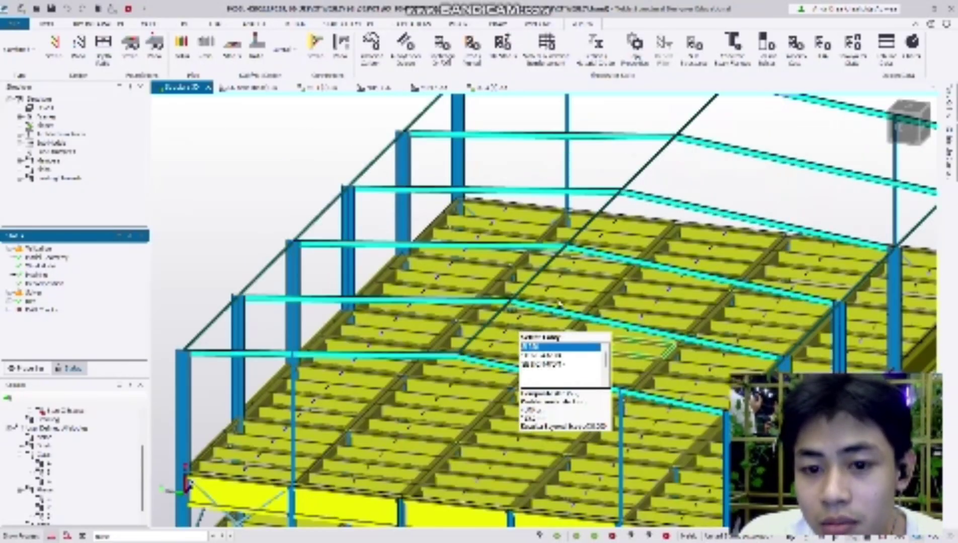
pyautogui.scroll(-3, 596, 226)
pyautogui.moveTo(596, 200); pyautogui.dragTo(478, 354, button='middle')
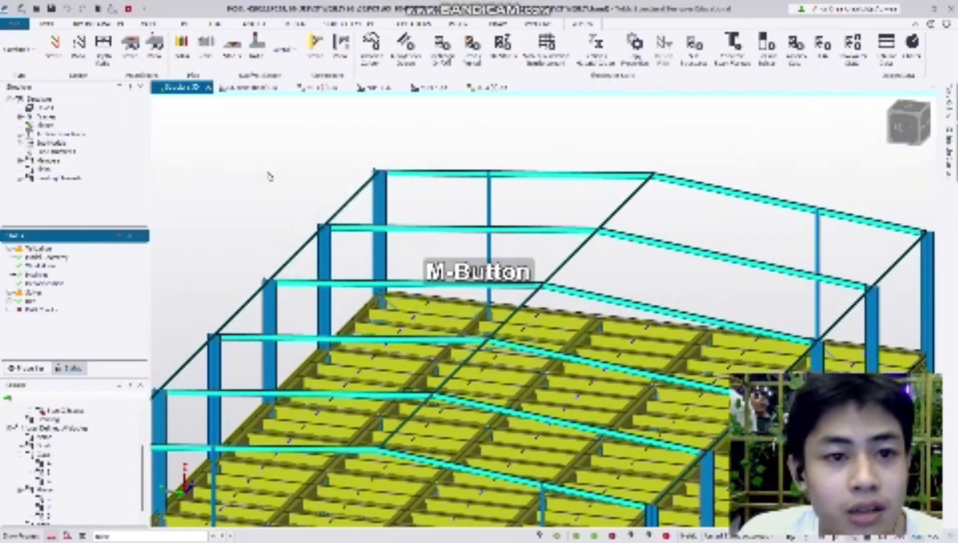
pyautogui.scroll(-5, 259, 176)
# Open the construction levels list, review all levels down to the base, and close it without changes
pyautogui.click(56, 23)
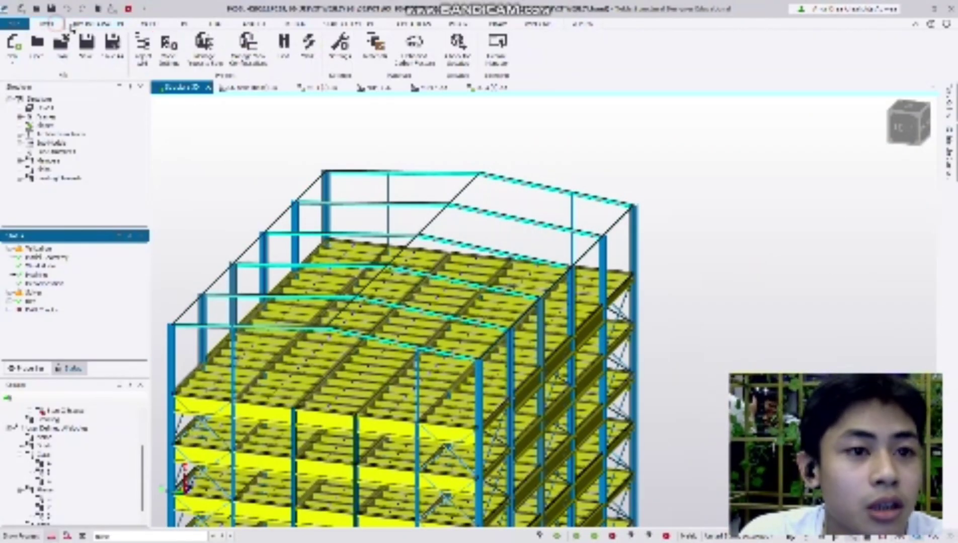
pyautogui.click(77, 24)
pyautogui.click(159, 24)
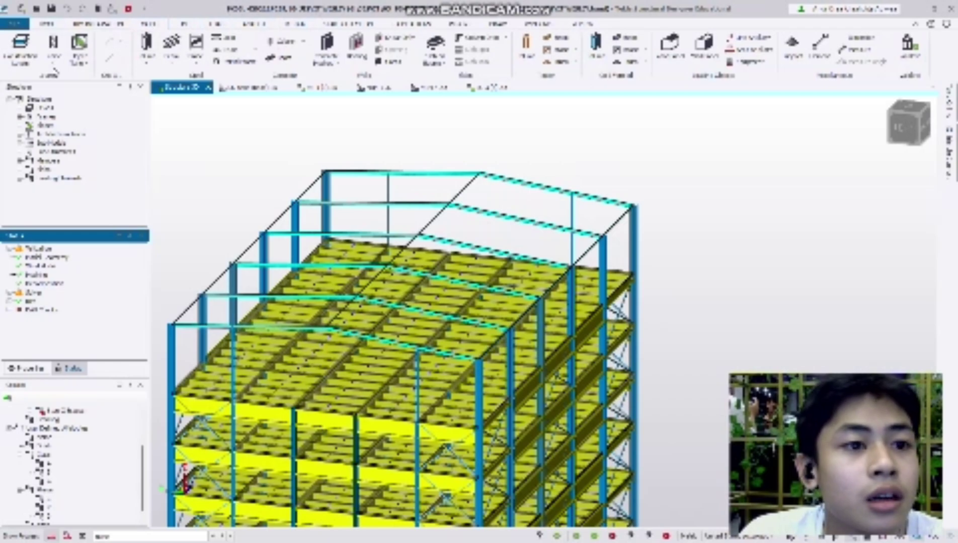
pyautogui.click(29, 64)
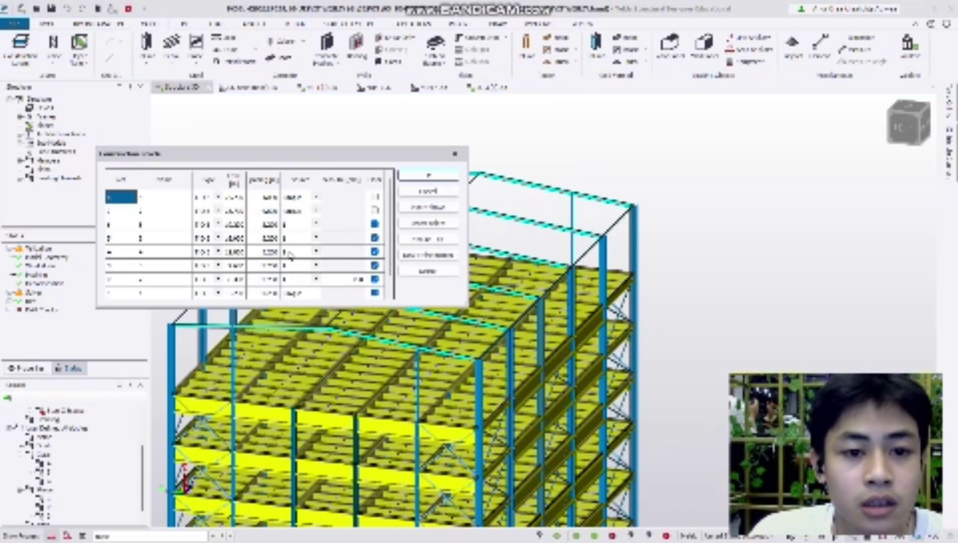
pyautogui.scroll(-2, 290, 254)
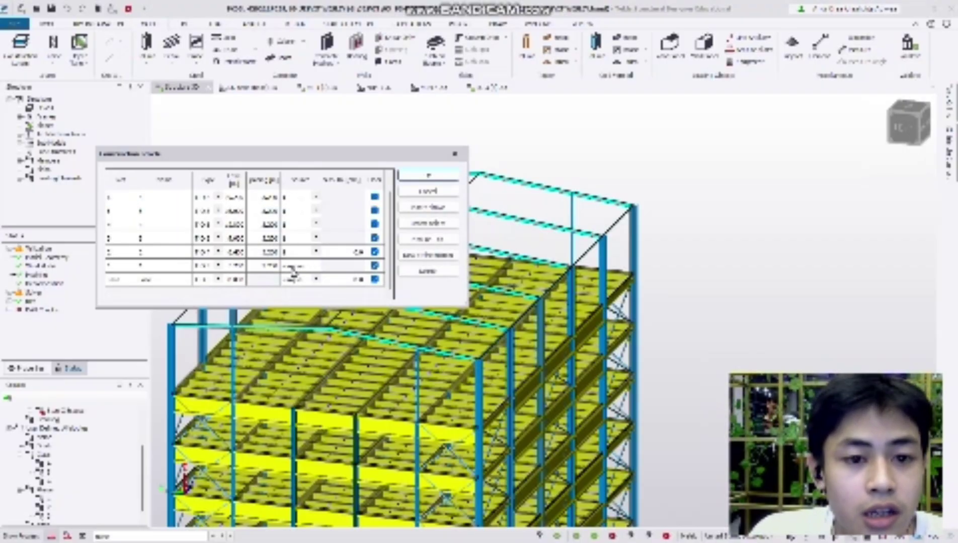
pyautogui.scroll(2, 272, 277)
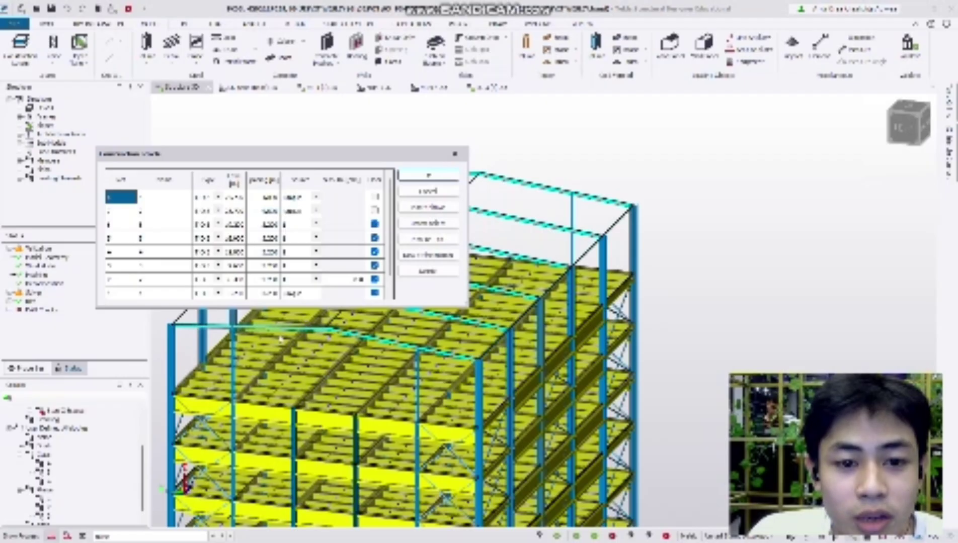
pyautogui.click(455, 155)
pyautogui.rightClick(309, 317)
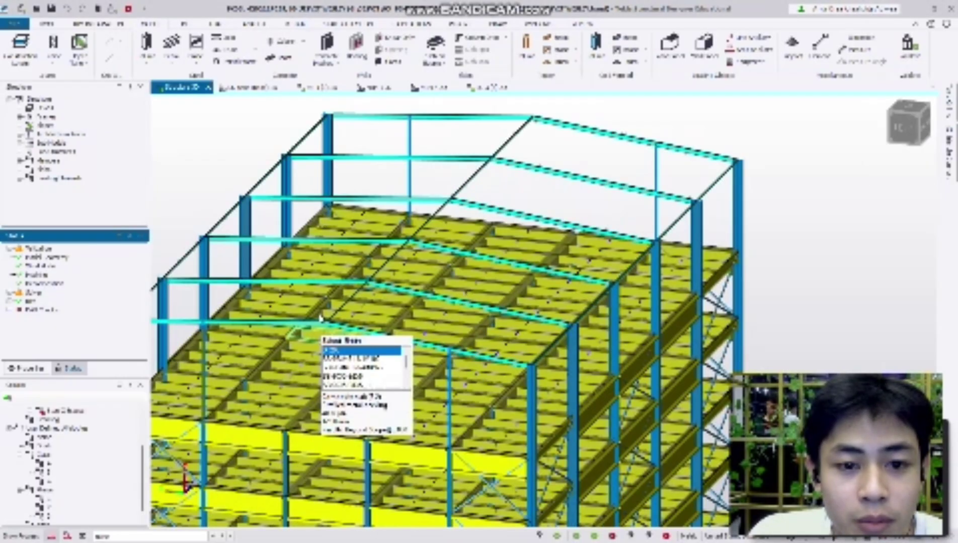
pyautogui.scroll(5, 309, 316)
pyautogui.scroll(-6, 309, 317)
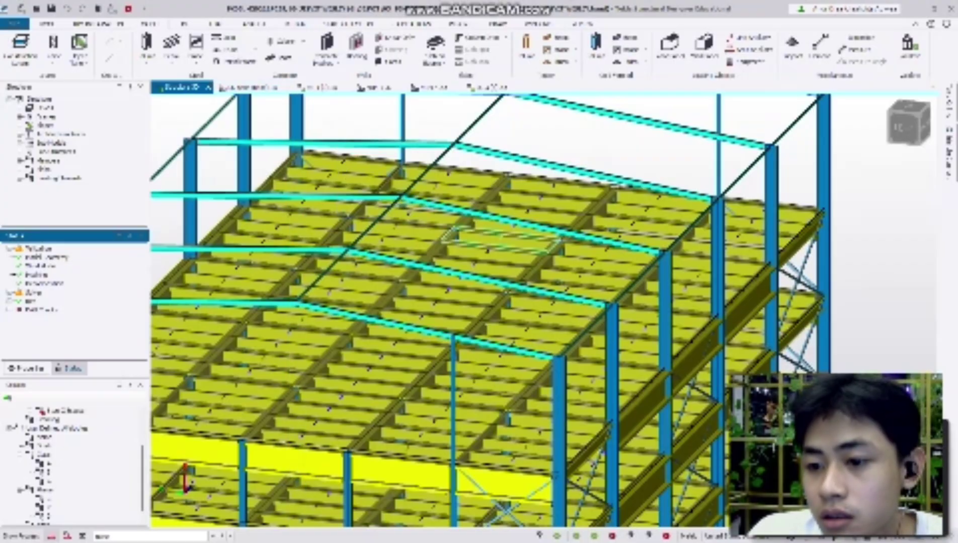
pyautogui.click(934, 432)
pyautogui.scroll(-4, 497, 236)
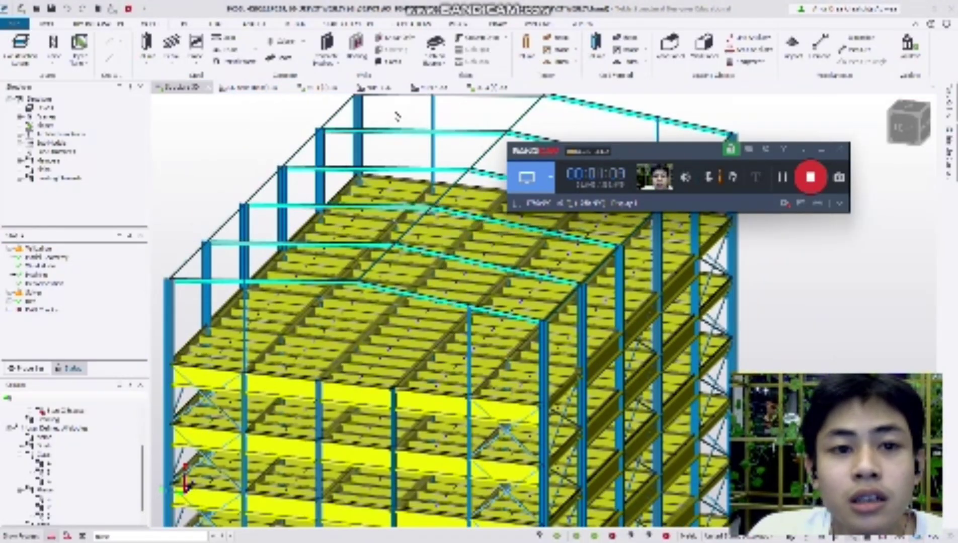
# Open the base level 2D plan and examine the column base plates along the grid lines
pyautogui.click(240, 88)
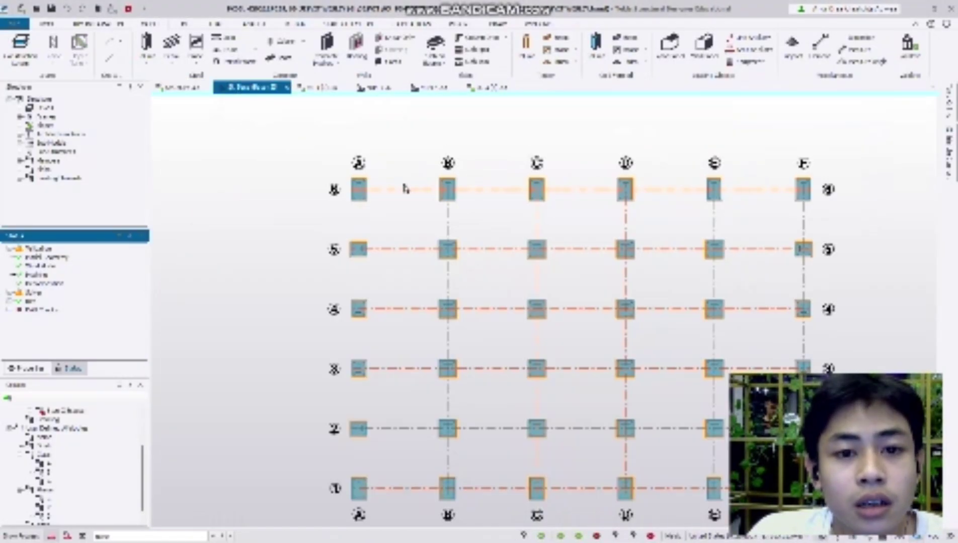
pyautogui.scroll(5, 388, 182)
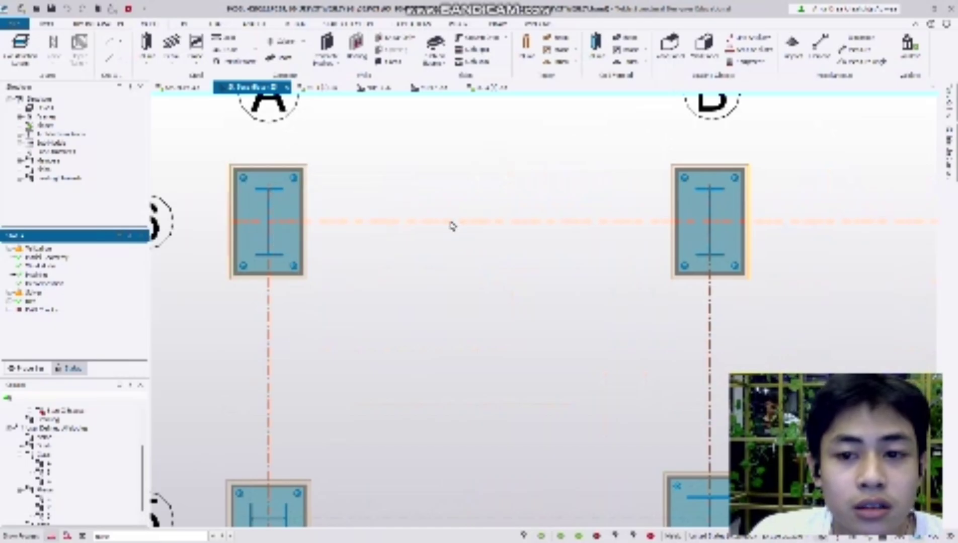
pyautogui.scroll(-4, 468, 258)
pyautogui.scroll(3, 468, 259)
pyautogui.scroll(3, 332, 274)
pyautogui.scroll(-3, 352, 417)
pyautogui.moveTo(381, 461); pyautogui.dragTo(442, 480, button='middle')
pyautogui.scroll(1, 442, 476)
pyautogui.scroll(3, 349, 285)
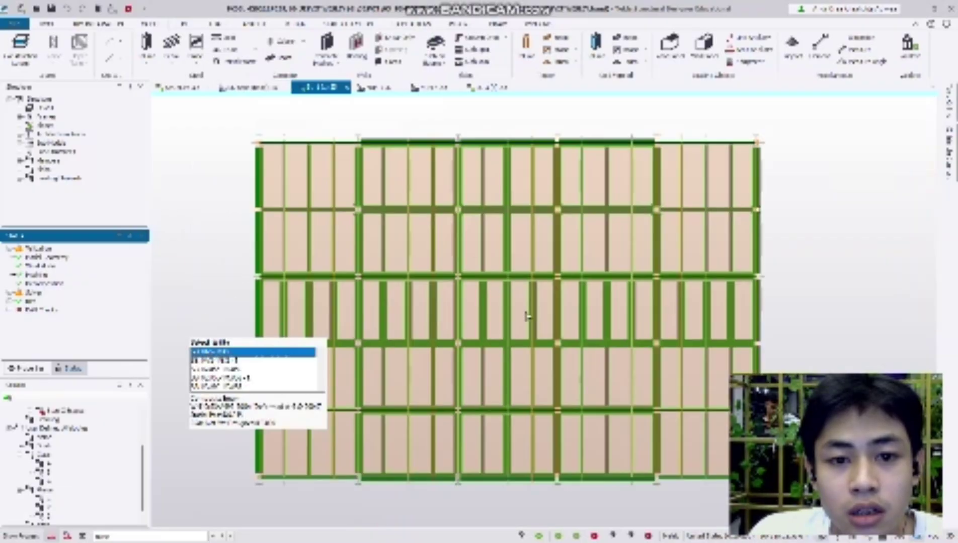
# Select the corner column in the floor framing plan and examine it and the adjoining beams with the design status colours shown
pyautogui.scroll(2, 348, 177)
pyautogui.moveTo(348, 177); pyautogui.dragTo(226, 199, button='middle')
pyautogui.scroll(2, 262, 174)
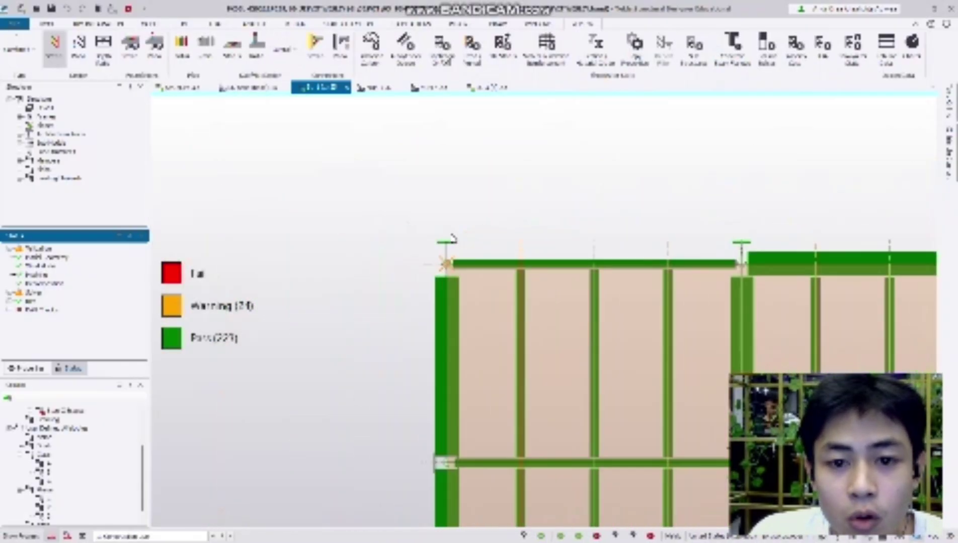
pyautogui.scroll(2, 438, 278)
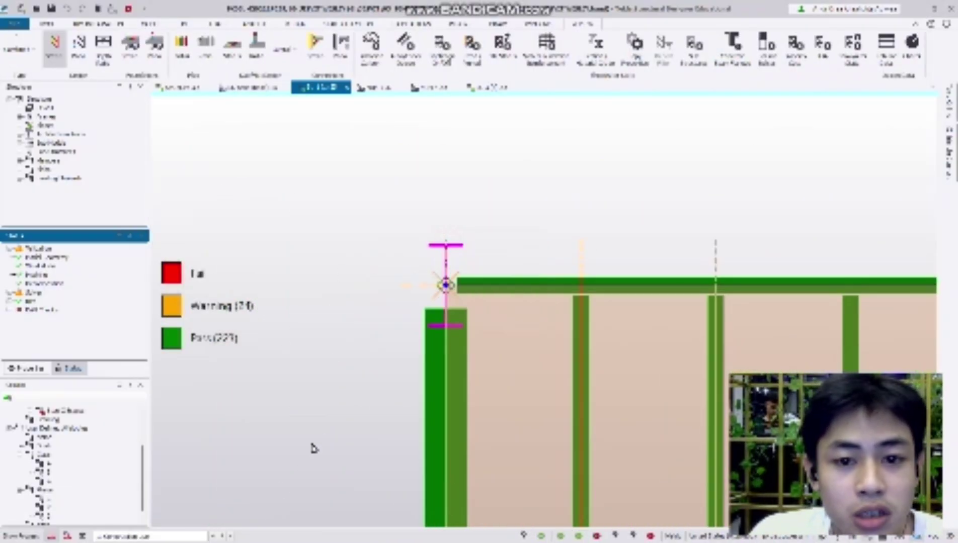
pyautogui.scroll(1, 353, 385)
pyautogui.scroll(-3, 354, 385)
pyautogui.moveTo(354, 384); pyautogui.dragTo(355, 326, button='middle')
pyautogui.scroll(3, 356, 325)
pyautogui.scroll(-4, 356, 326)
pyautogui.moveTo(384, 253); pyautogui.dragTo(331, 299, button='middle')
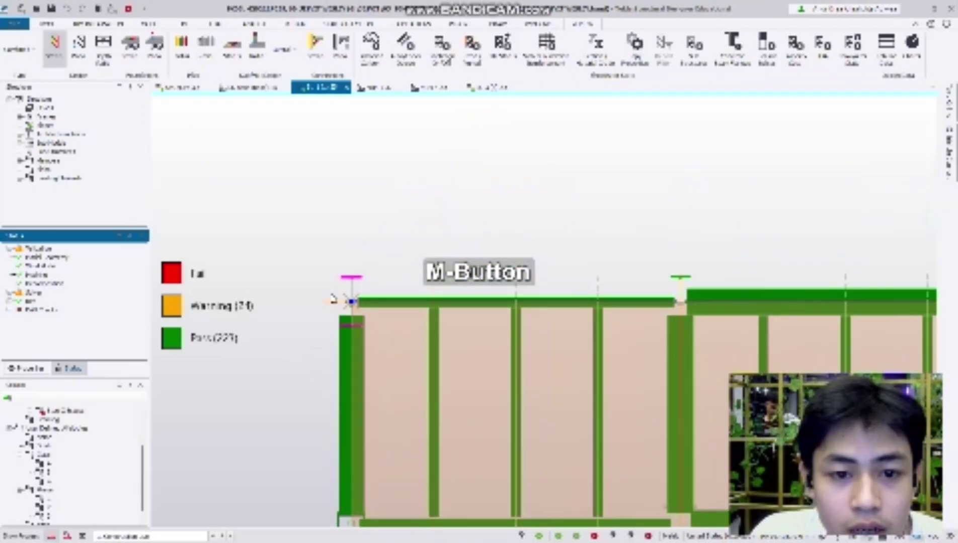
pyautogui.scroll(2, 330, 295)
pyautogui.scroll(2, 398, 275)
pyautogui.scroll(-4, 442, 268)
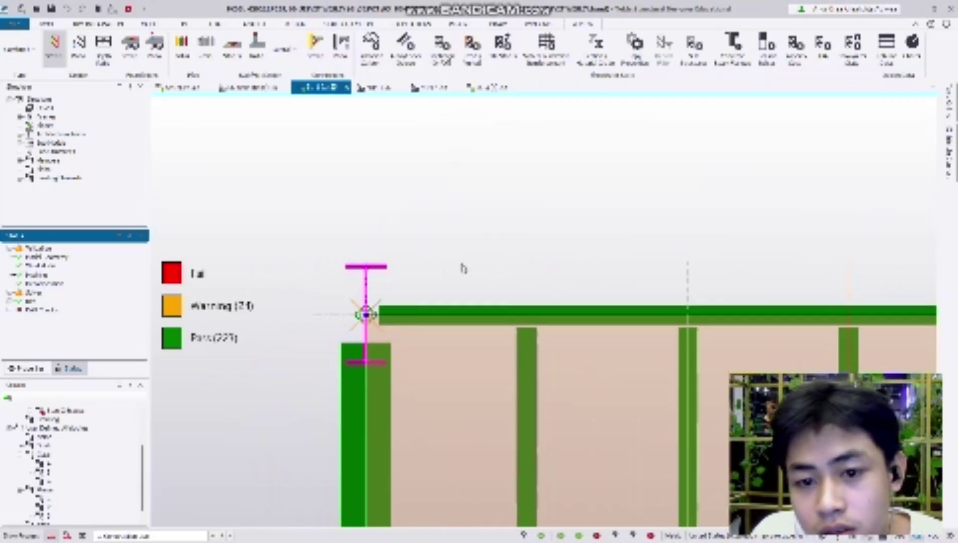
pyautogui.middleClick(462, 269)
pyautogui.moveTo(460, 265); pyautogui.dragTo(441, 249, button='middle')
pyautogui.scroll(4, 443, 251)
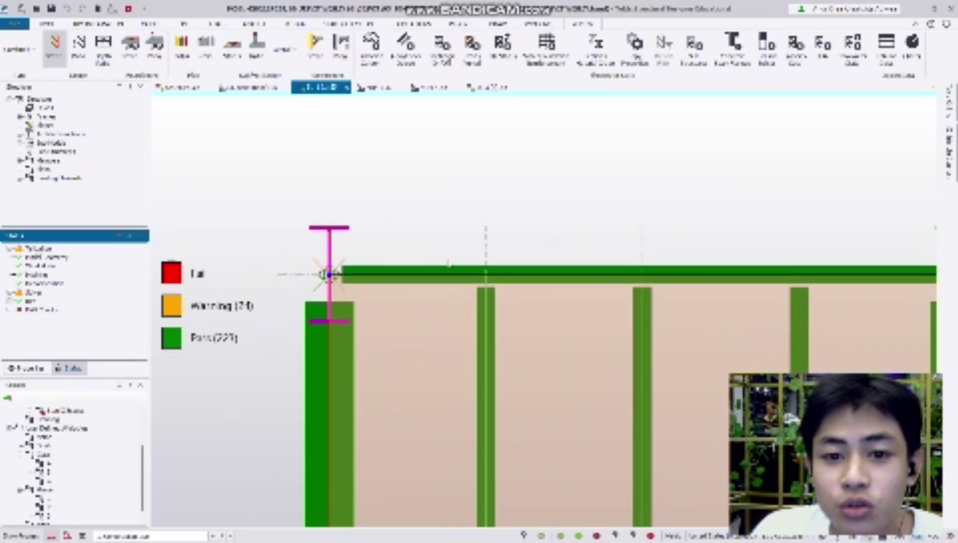
pyautogui.scroll(2, 453, 268)
pyautogui.scroll(-5, 453, 271)
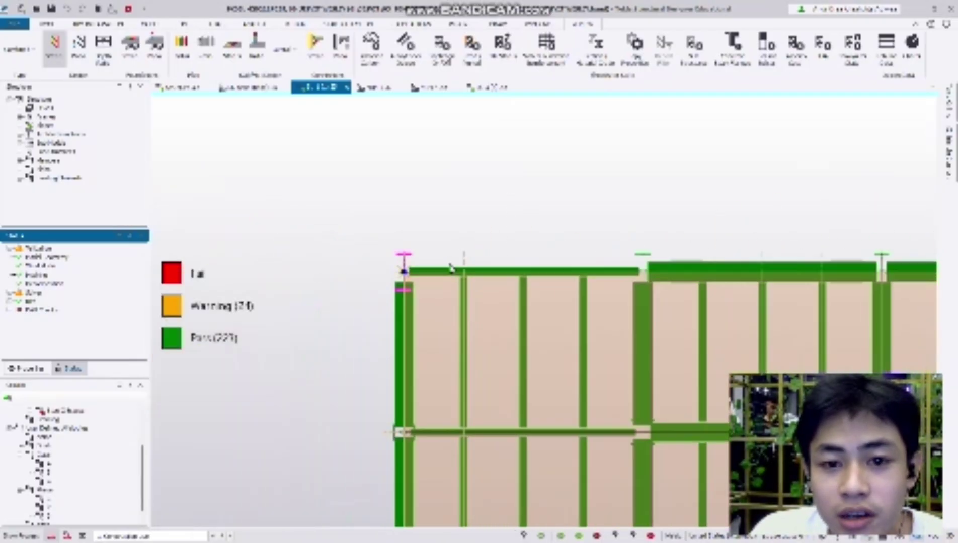
pyautogui.middleClick(439, 246)
pyautogui.moveTo(439, 247); pyautogui.dragTo(414, 224, button='middle')
pyautogui.scroll(3, 448, 254)
pyautogui.scroll(-2, 390, 265)
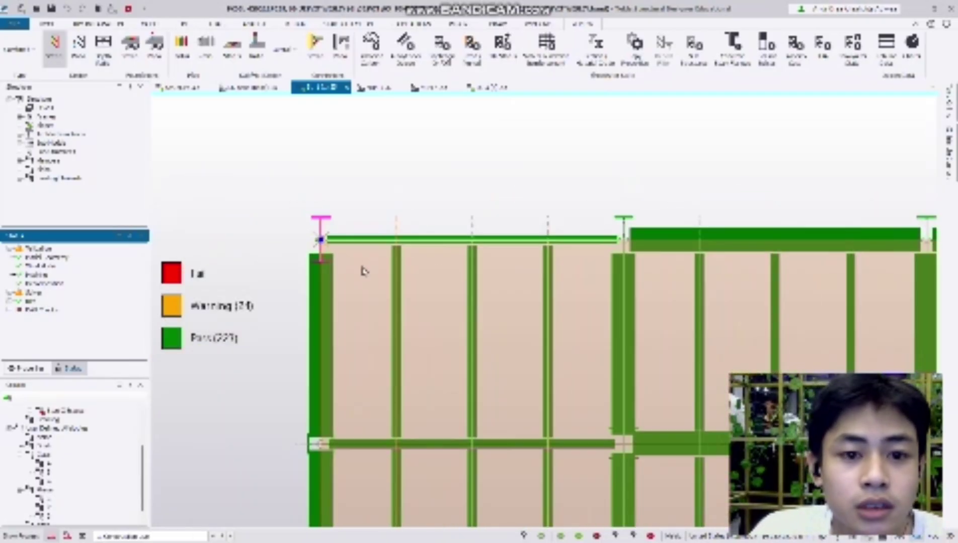
pyautogui.scroll(3, 354, 239)
pyautogui.scroll(-2, 365, 204)
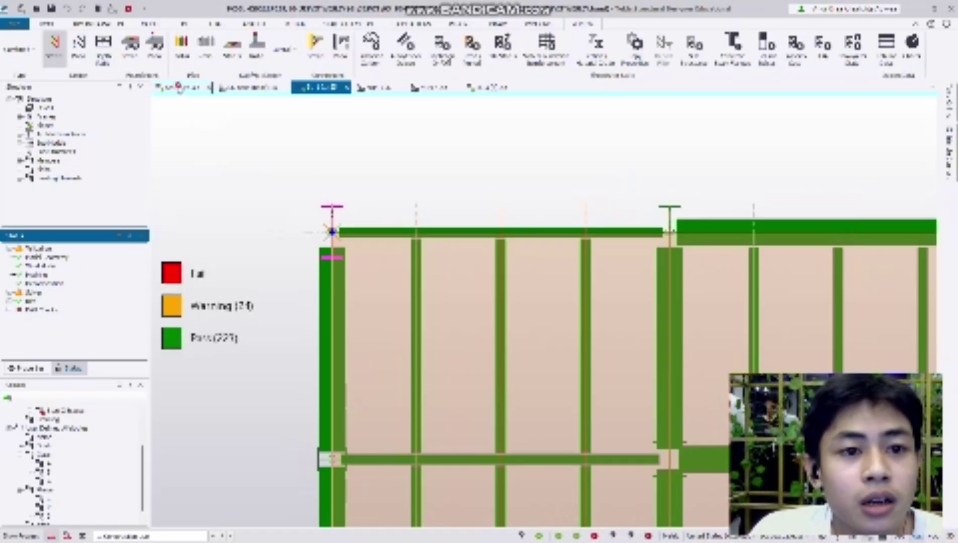
# Return to the 3D structure view and run the static steel design for the whole building
pyautogui.click(179, 88)
pyautogui.scroll(-5, 306, 257)
pyautogui.moveTo(618, 328); pyautogui.dragTo(679, 327, button='middle')
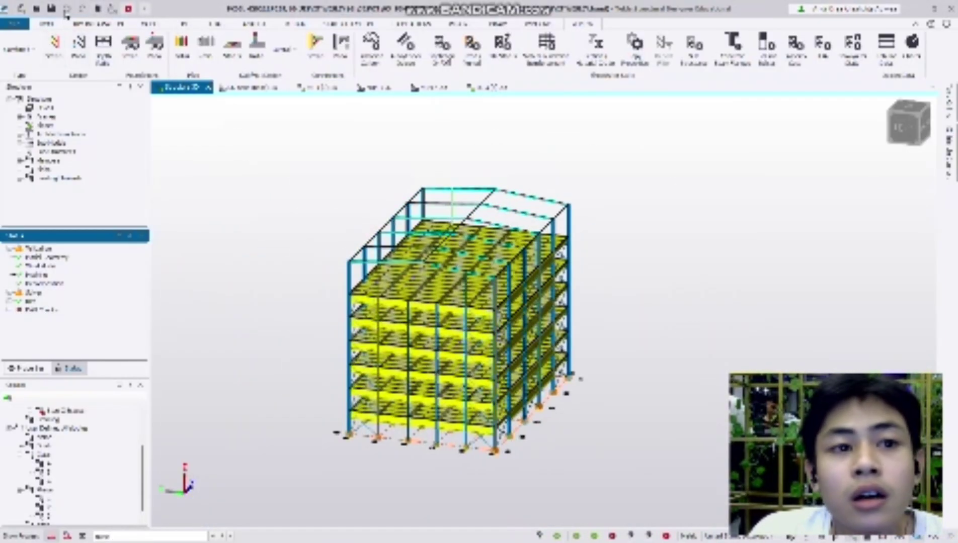
pyautogui.click(285, 24)
pyautogui.click(133, 48)
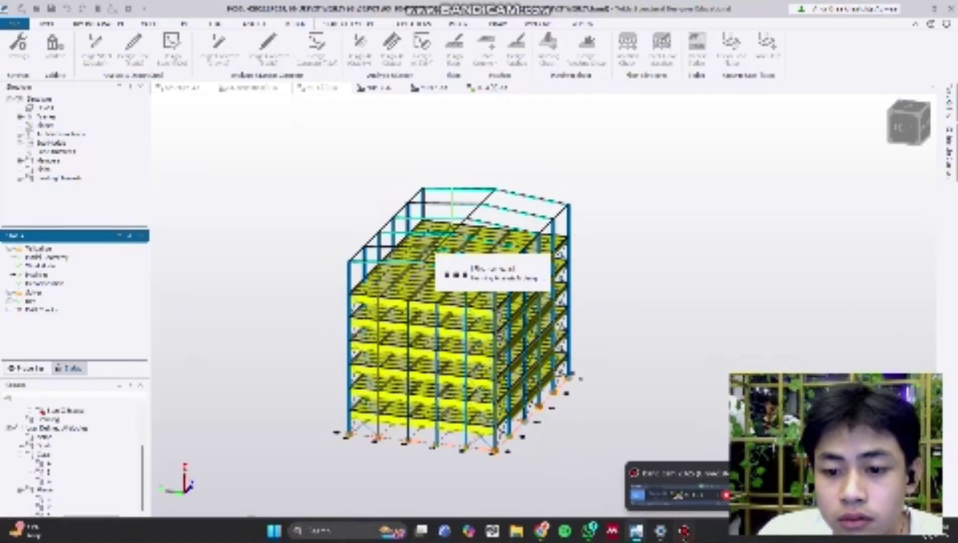
pyautogui.click(684, 531)
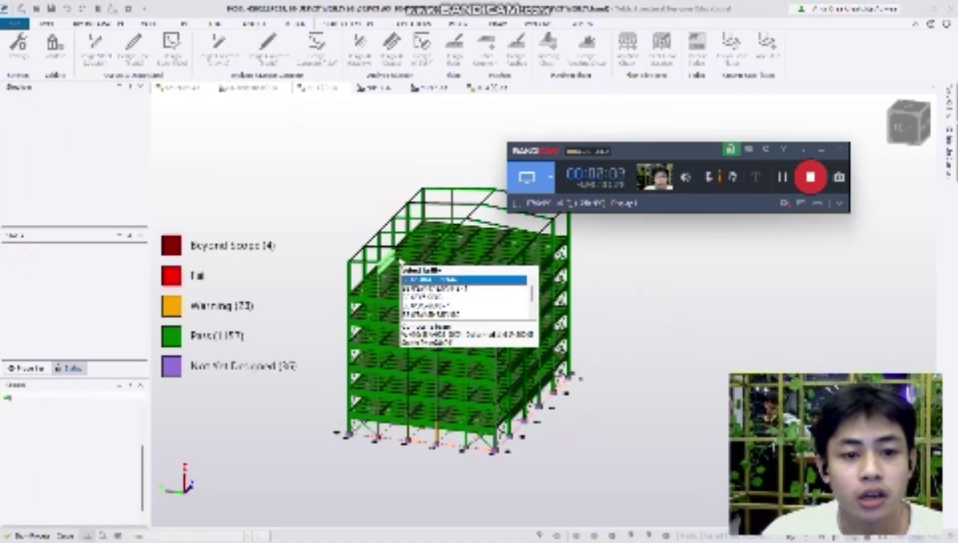
# Examine the design status colours of the whole frame in 3D, viewing the roof framing from several sides
pyautogui.scroll(5, 349, 227)
pyautogui.scroll(-6, 357, 221)
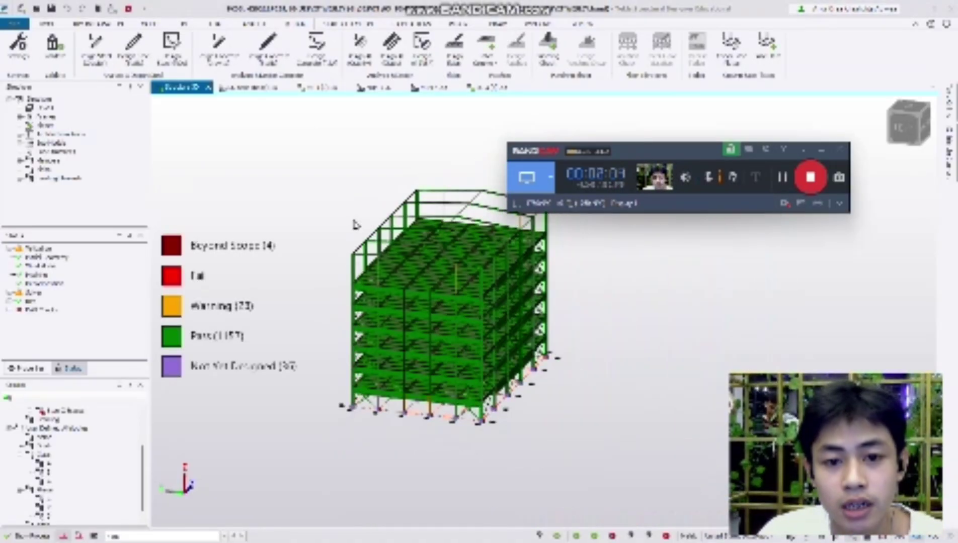
pyautogui.scroll(3, 355, 225)
pyautogui.scroll(-1, 355, 224)
pyautogui.moveTo(618, 332)
pyautogui.mouseDown(button='middle')
pyautogui.moveTo(532, 367)
pyautogui.moveTo(565, 363)
pyautogui.moveTo(561, 336)
pyautogui.moveTo(615, 325)
pyautogui.mouseUp(button='middle')
pyautogui.moveTo(615, 325); pyautogui.dragTo(347, 367, button='right')
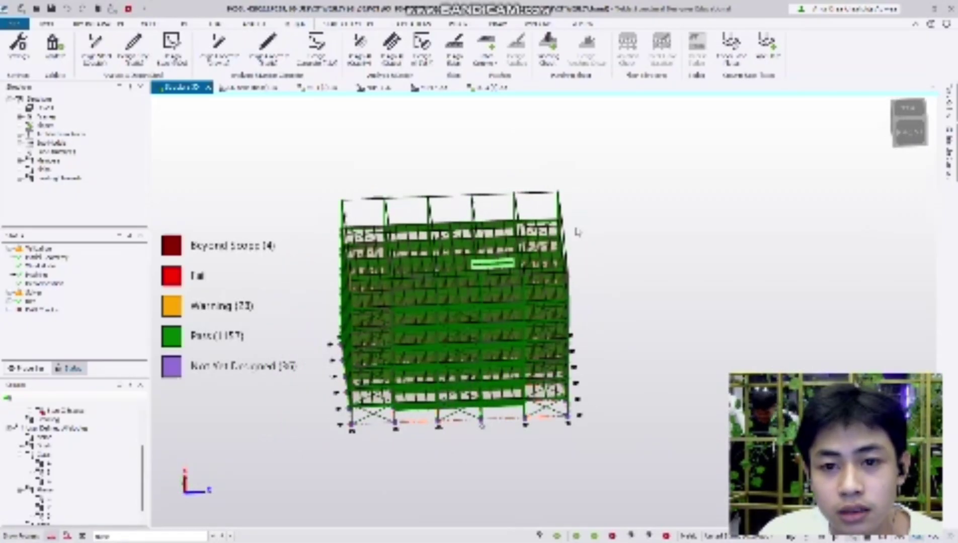
pyautogui.scroll(5, 575, 231)
pyautogui.moveTo(659, 249); pyautogui.dragTo(474, 197, button='right')
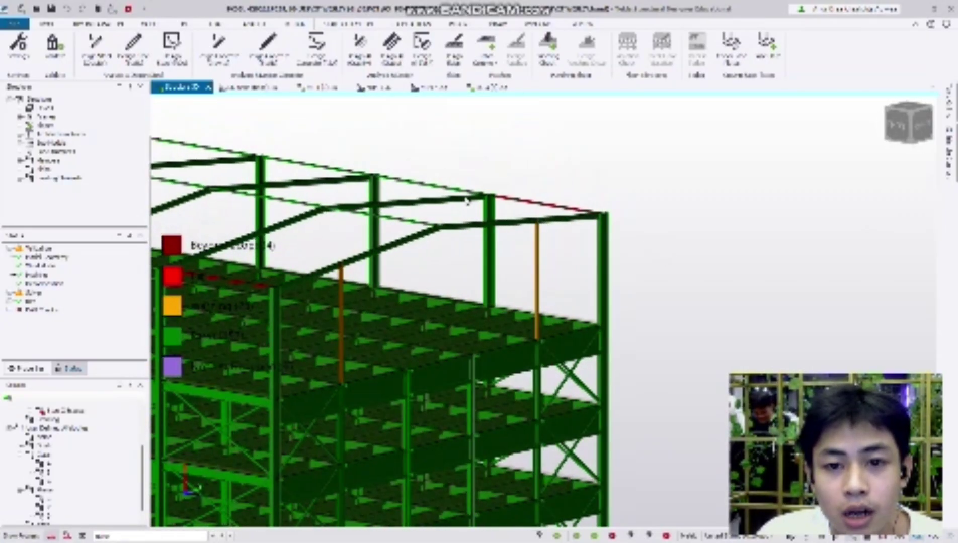
pyautogui.scroll(-2, 474, 197)
pyautogui.scroll(-2, 514, 204)
pyautogui.moveTo(661, 265); pyautogui.dragTo(491, 272, button='right')
pyautogui.scroll(5, 514, 249)
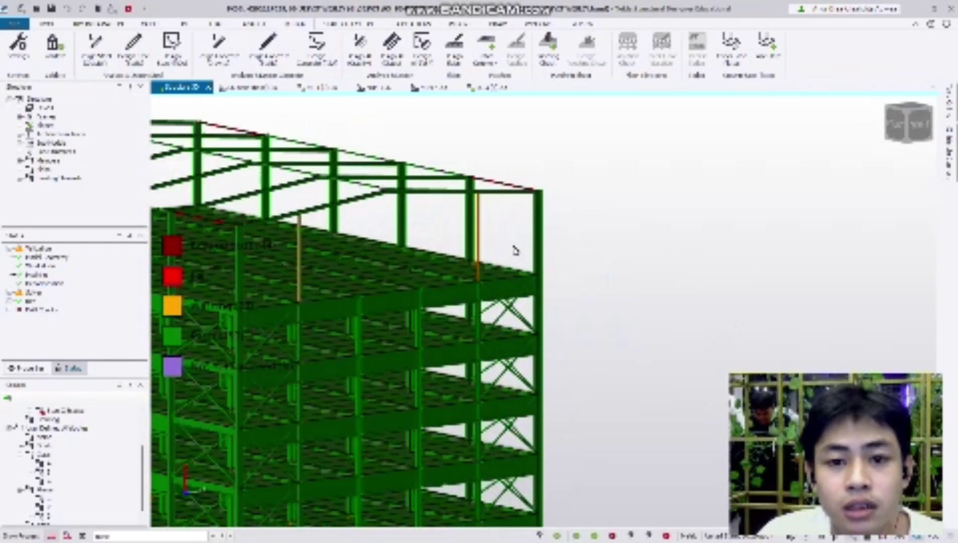
# Select the orange top-storey gable post near the corner and inspect the other gable post flagged with a warning
pyautogui.scroll(2, 444, 238)
pyautogui.scroll(-2, 445, 239)
pyautogui.moveTo(464, 238); pyautogui.dragTo(641, 239, button='middle')
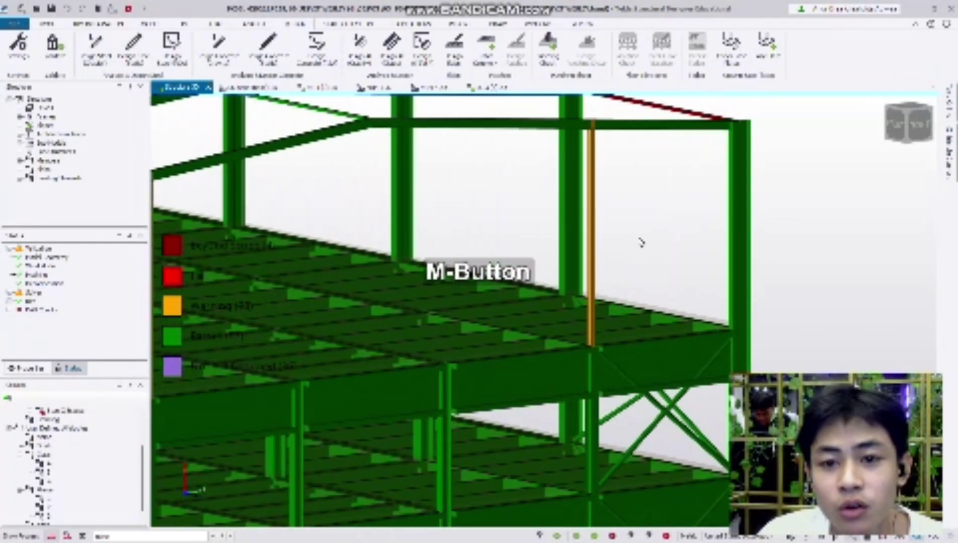
pyautogui.scroll(3, 642, 239)
pyautogui.scroll(1, 643, 239)
pyautogui.click(624, 235)
pyautogui.scroll(-7, 529, 242)
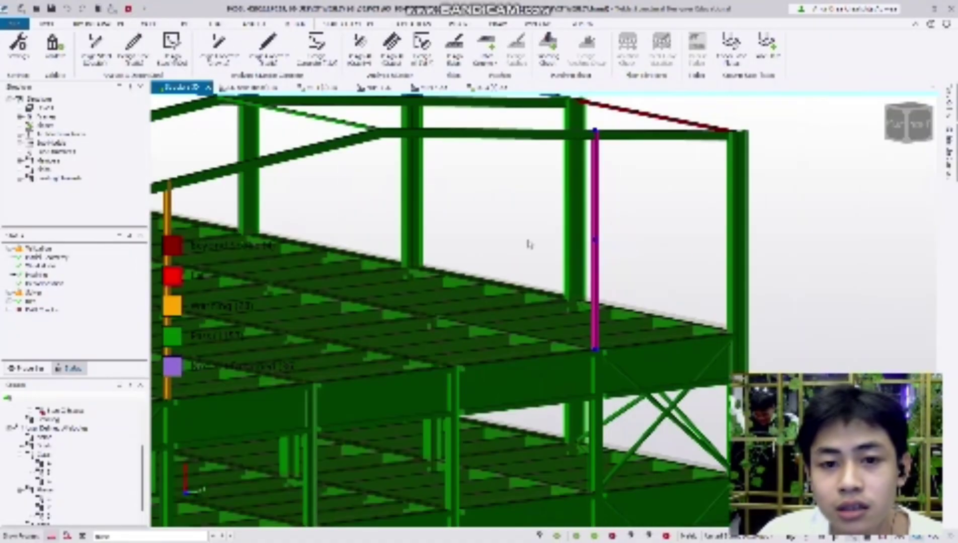
pyautogui.moveTo(528, 242); pyautogui.dragTo(716, 255, button='middle')
pyautogui.scroll(8, 456, 250)
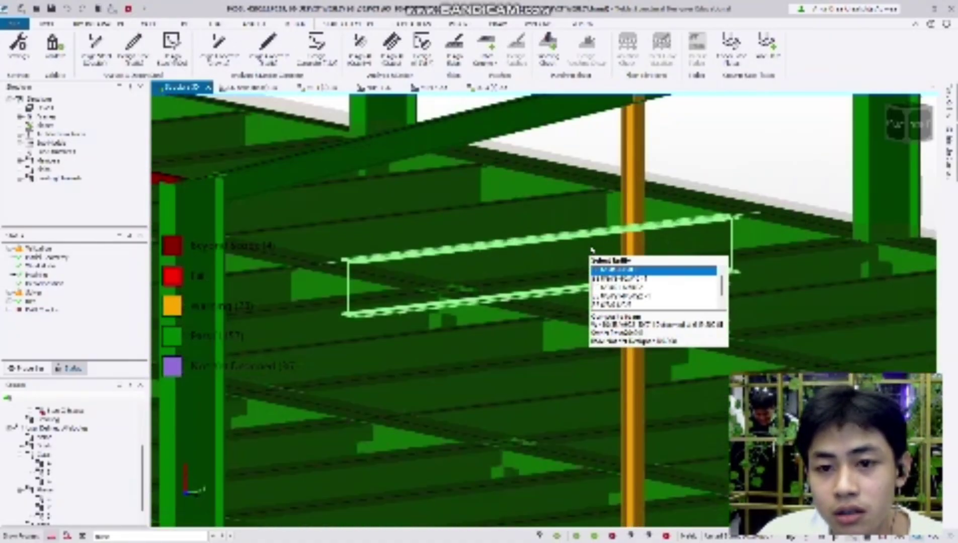
pyautogui.scroll(-6, 635, 197)
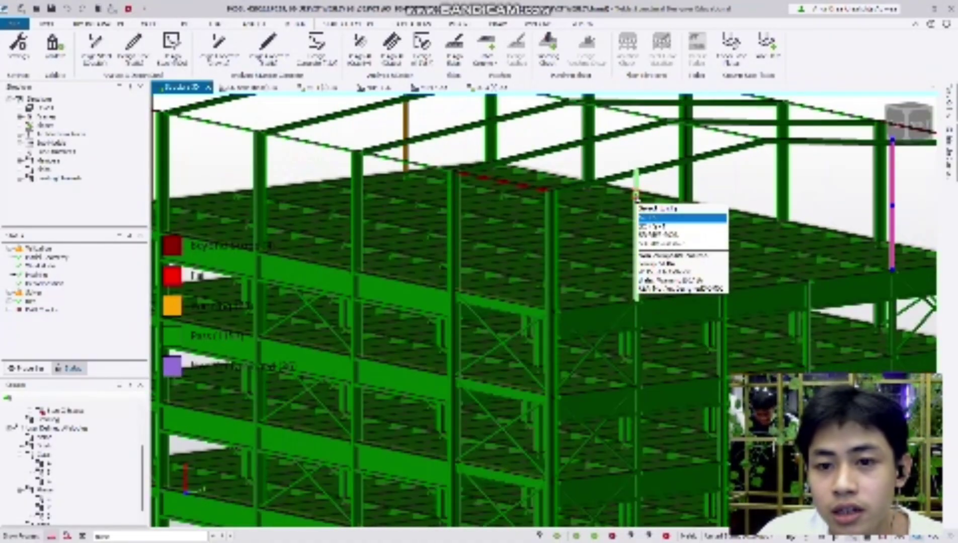
# Select the other flagged top-storey gable post and examine it together with the neighbouring columns and roof members
pyautogui.click(635, 197)
pyautogui.scroll(-4, 635, 198)
pyautogui.scroll(5, 699, 182)
pyautogui.scroll(-3, 699, 181)
pyautogui.scroll(3, 700, 182)
pyautogui.scroll(-3, 701, 184)
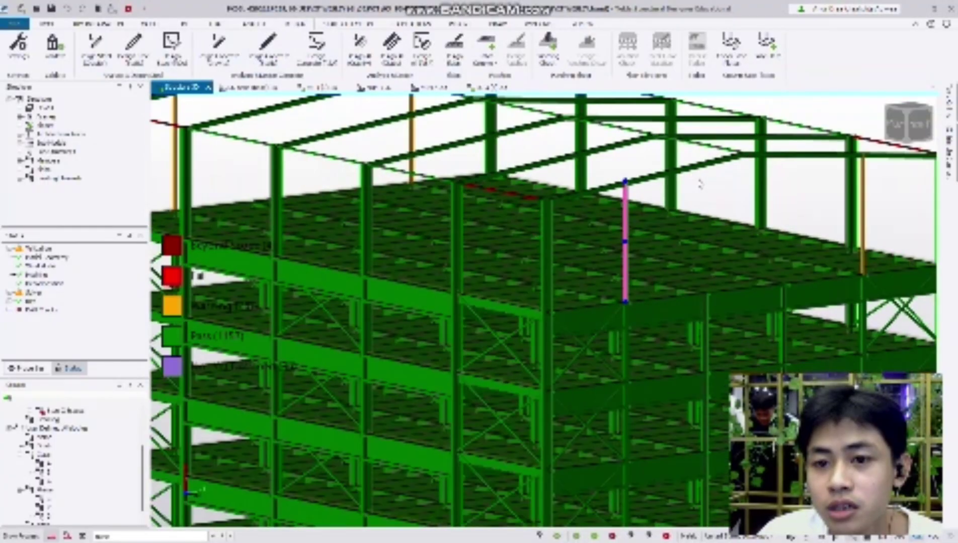
pyautogui.scroll(-4, 699, 183)
pyautogui.scroll(4, 468, 274)
pyautogui.scroll(-5, 482, 292)
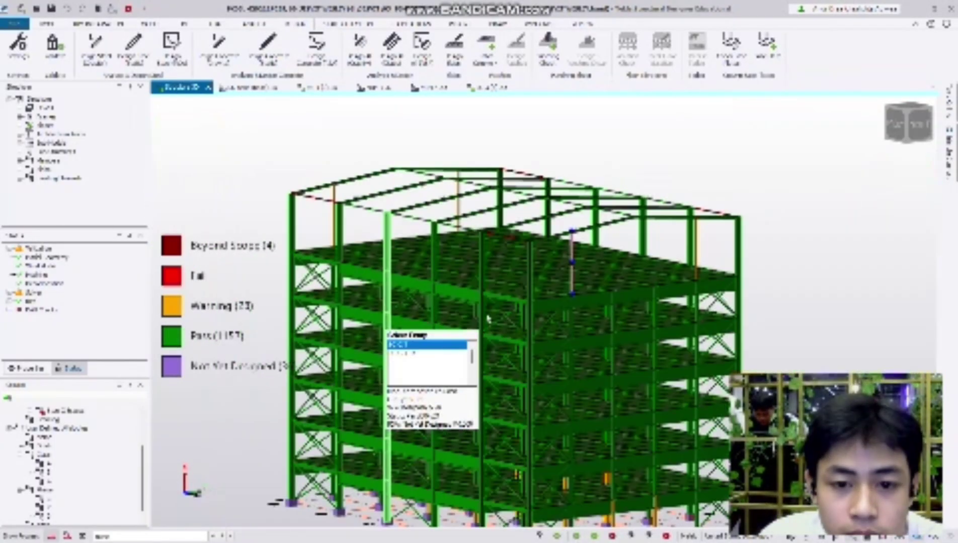
# Examine the roof-edge member coloured beyond scope and the surrounding floor, roof and gable framing from several sides
pyautogui.scroll(-2, 486, 318)
pyautogui.moveTo(719, 366); pyautogui.dragTo(582, 358, button='right')
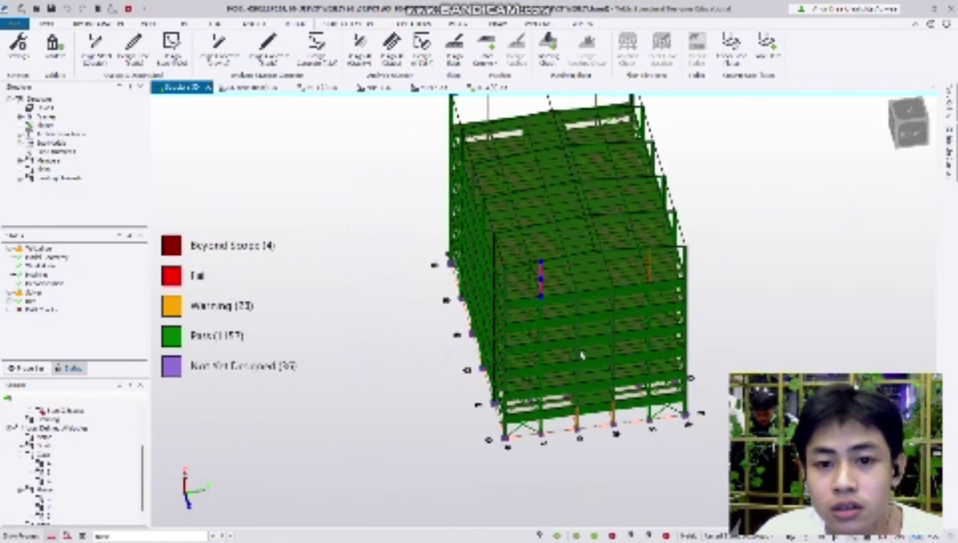
pyautogui.scroll(3, 529, 273)
pyautogui.scroll(3, 436, 254)
pyautogui.scroll(4, 434, 252)
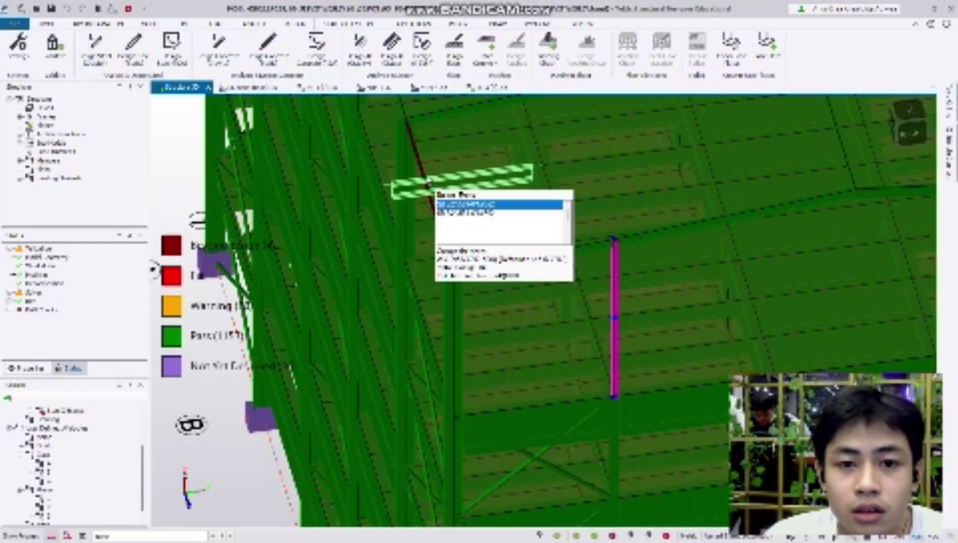
pyautogui.scroll(-3, 416, 165)
pyautogui.moveTo(383, 318); pyautogui.dragTo(425, 247, button='right')
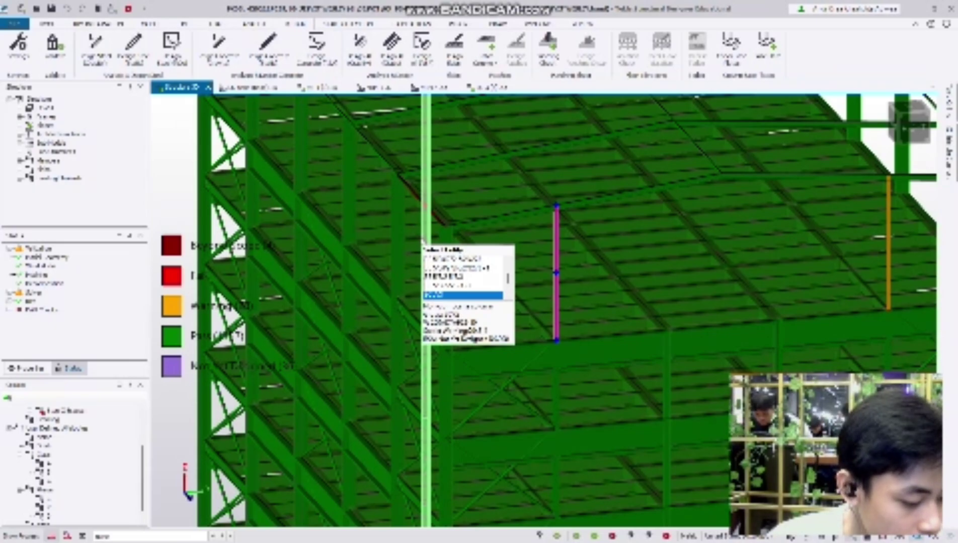
pyautogui.scroll(-2, 431, 240)
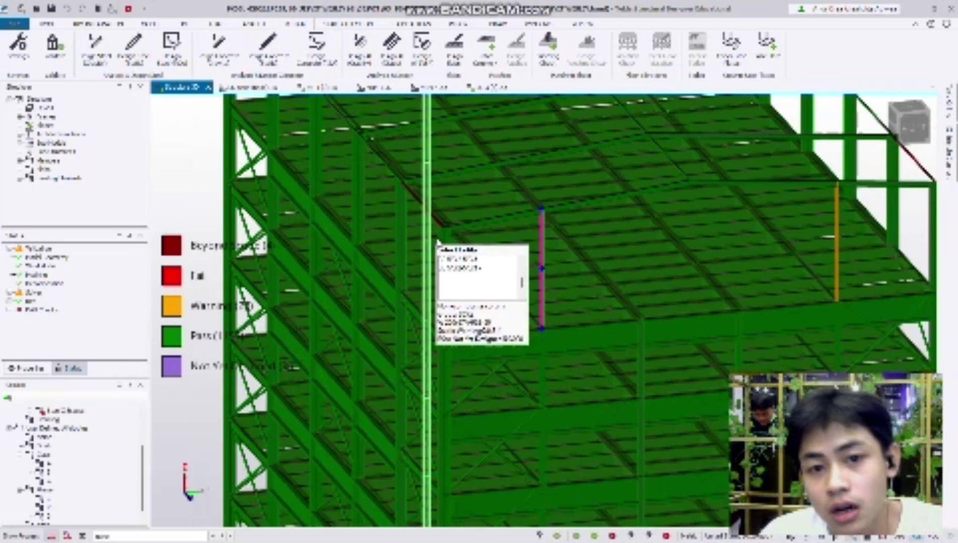
pyautogui.scroll(-1, 866, 286)
pyautogui.moveTo(865, 286); pyautogui.dragTo(649, 286, button='right')
pyautogui.scroll(-5, 656, 233)
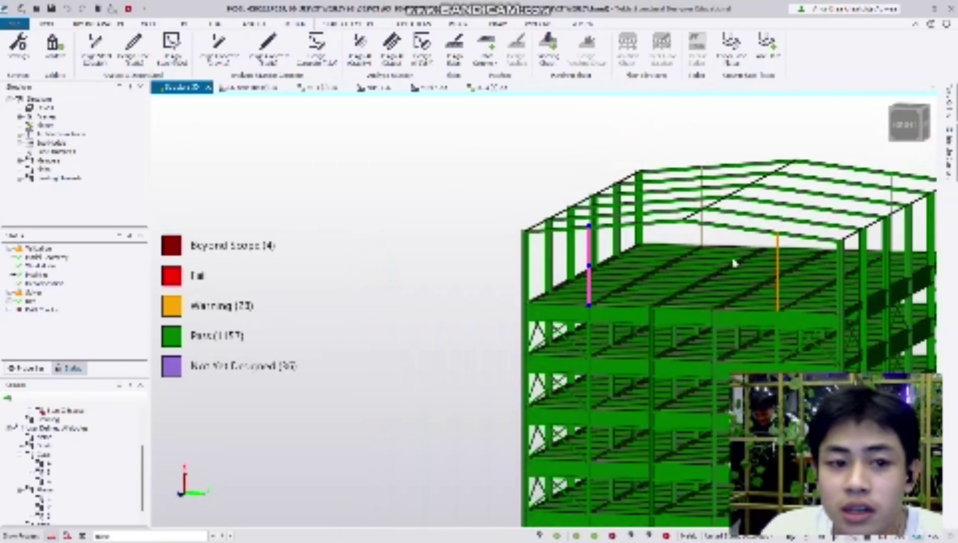
# Select the whole building in the 3D view and run the slab check on the selection
pyautogui.moveTo(648, 152); pyautogui.dragTo(376, 449)
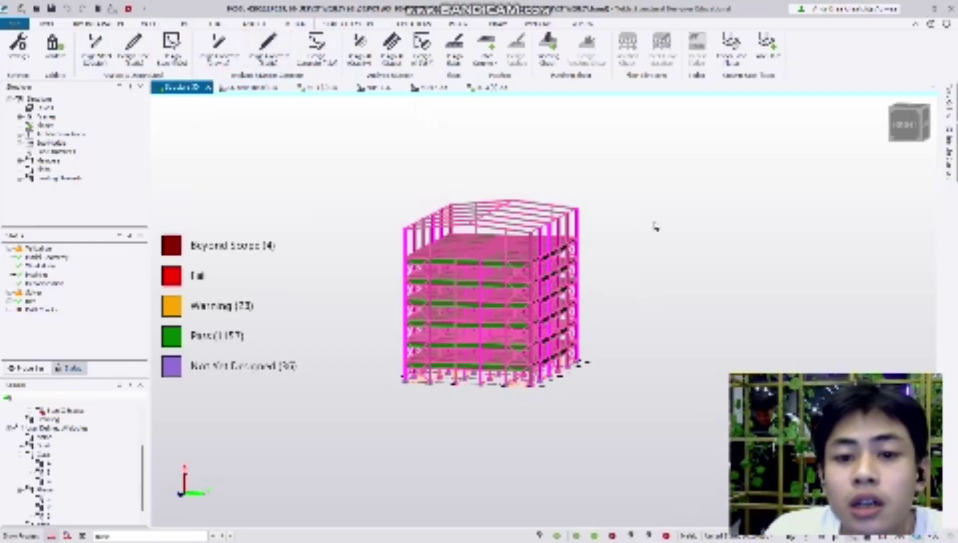
pyautogui.rightClick(724, 220)
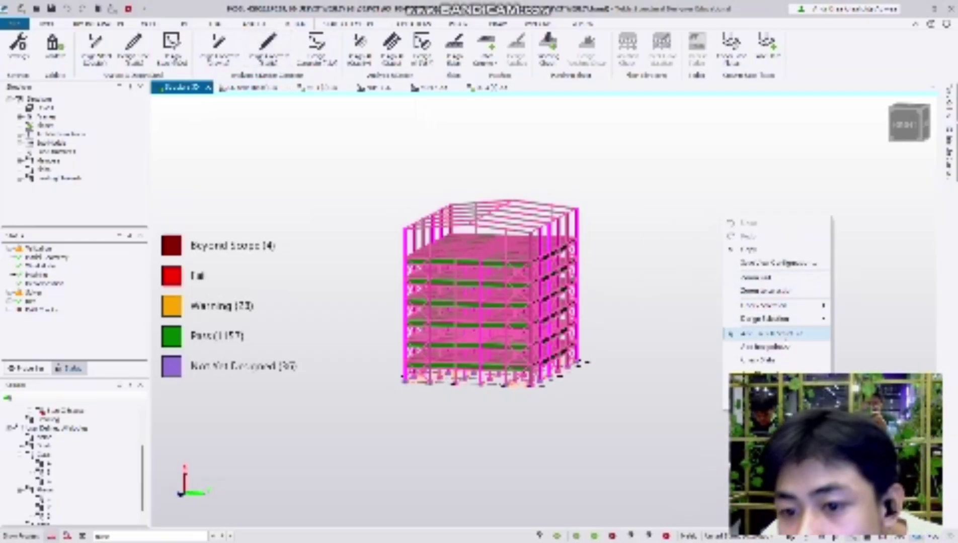
pyautogui.click(786, 361)
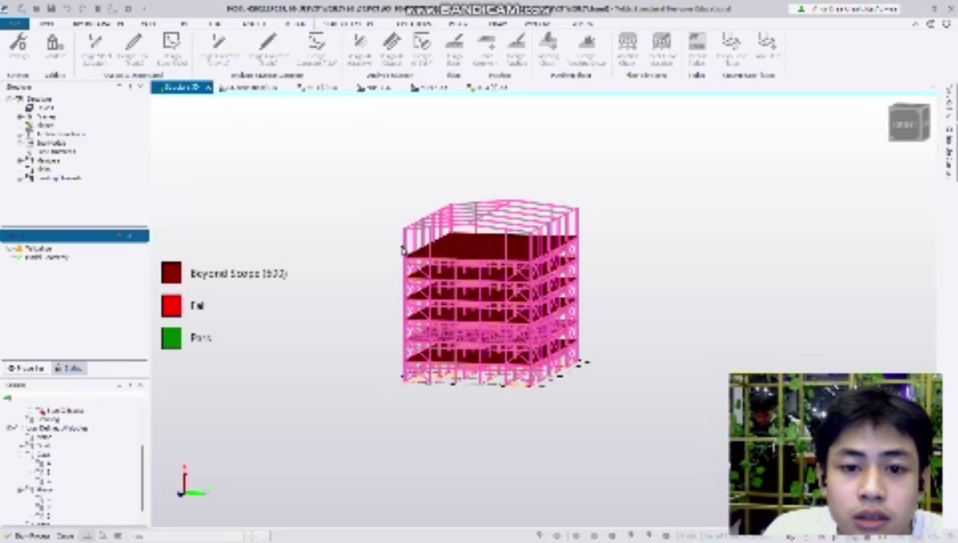
# Examine the slab check status colours on every floor, from close up and from above the roof
pyautogui.scroll(5, 402, 250)
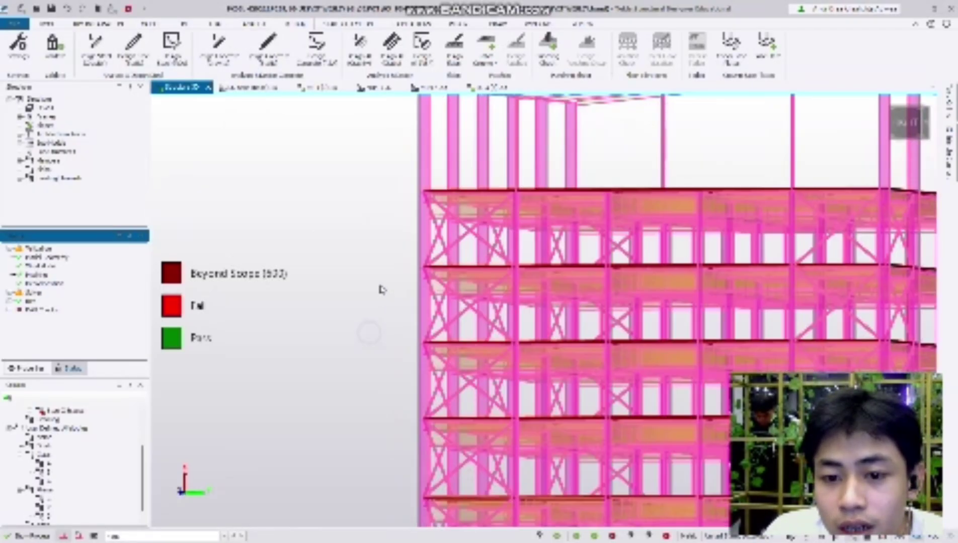
pyautogui.moveTo(382, 290); pyautogui.dragTo(464, 337, button='right')
pyautogui.scroll(-4, 391, 289)
pyautogui.scroll(6, 311, 231)
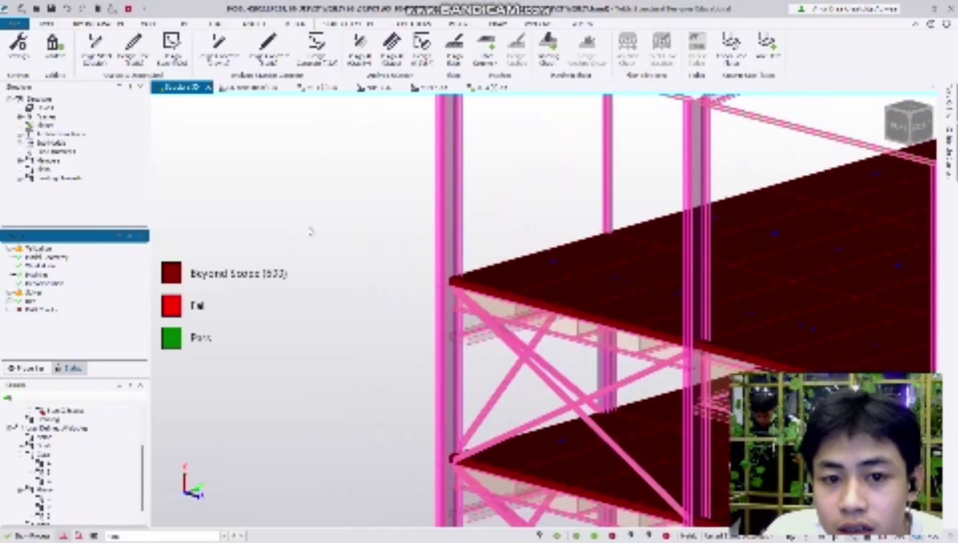
pyautogui.scroll(-6, 310, 231)
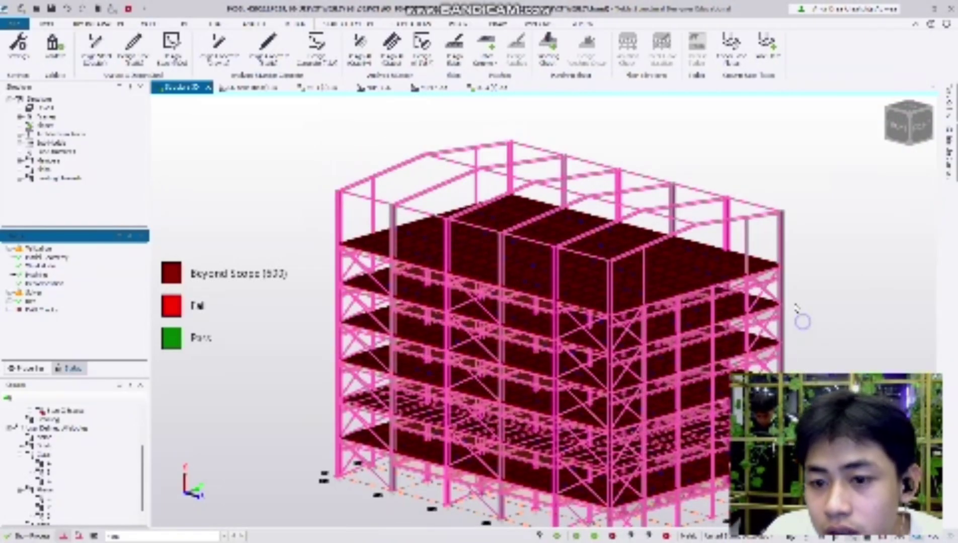
pyautogui.moveTo(795, 307); pyautogui.dragTo(726, 365, button='right')
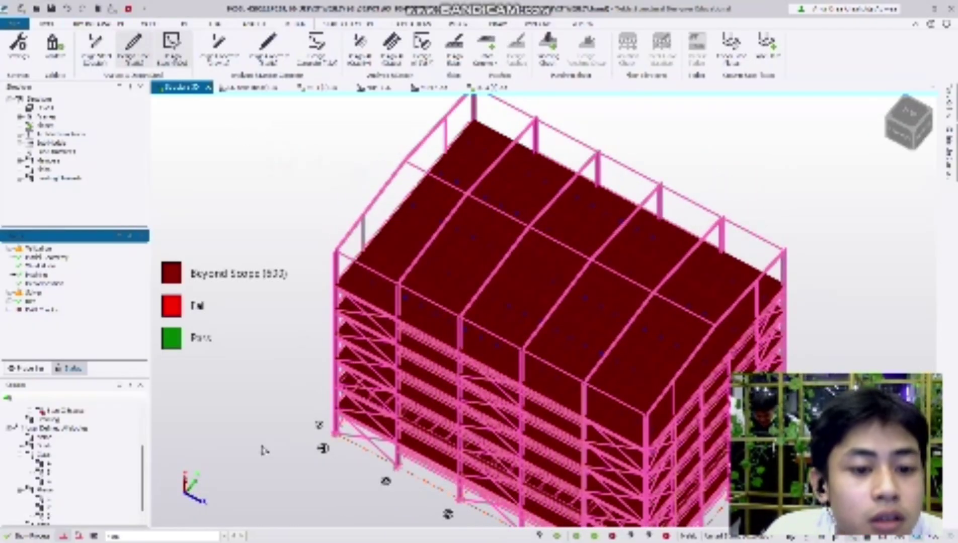
# Clear the building selection and run the static steel design for the structure again
pyautogui.click(235, 536)
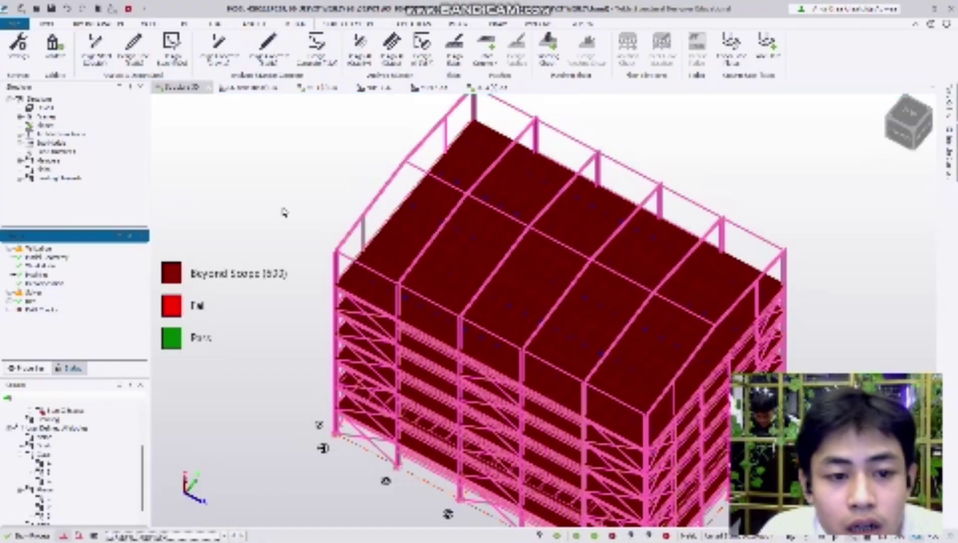
pyautogui.press('Escape')
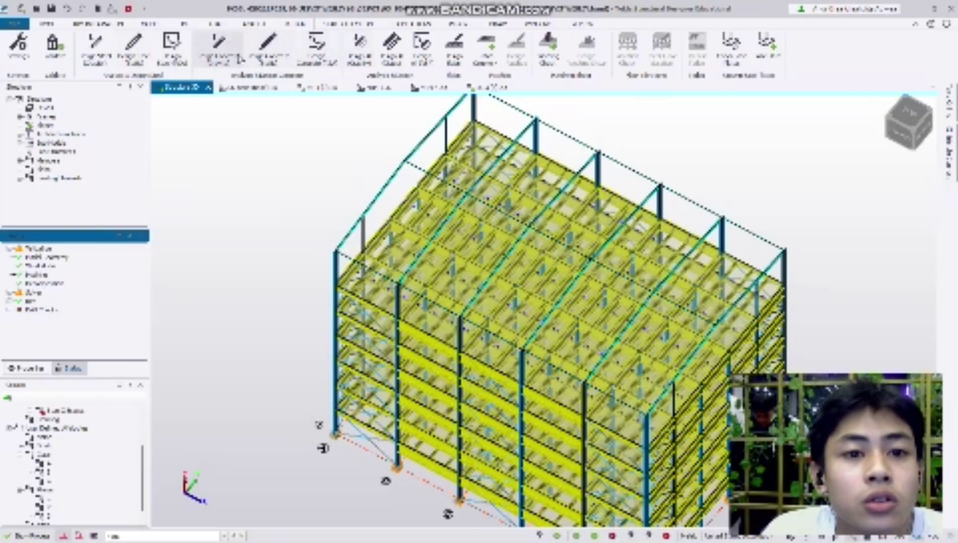
pyautogui.click(134, 47)
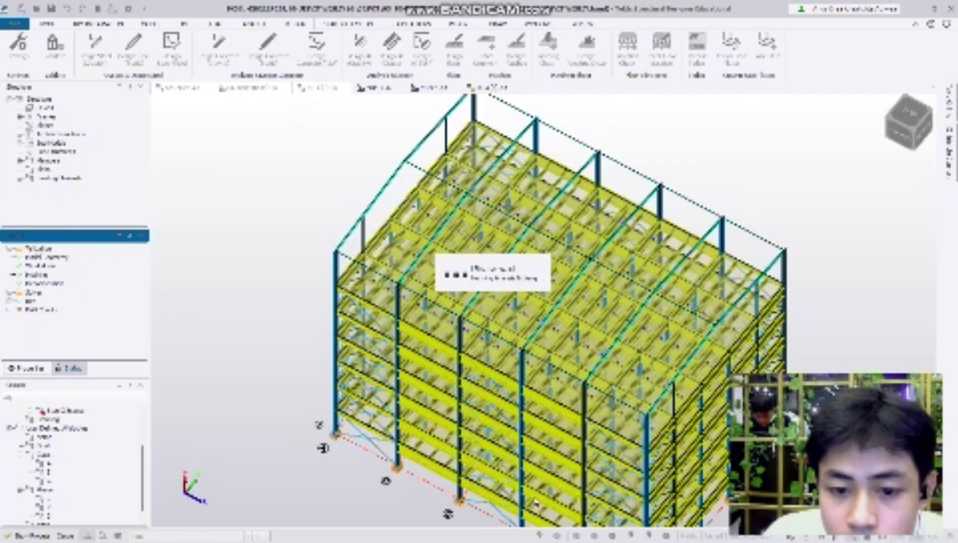
pyautogui.click(684, 530)
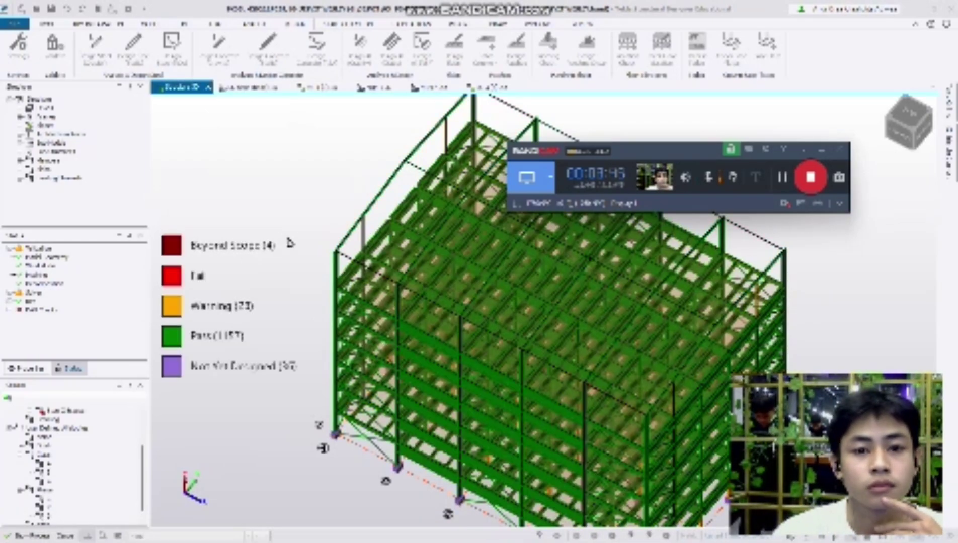
# Set the displayed loading to the first load case, self weight excluding slabs, and view the whole frame
pyautogui.scroll(-2, 294, 281)
pyautogui.click(229, 536)
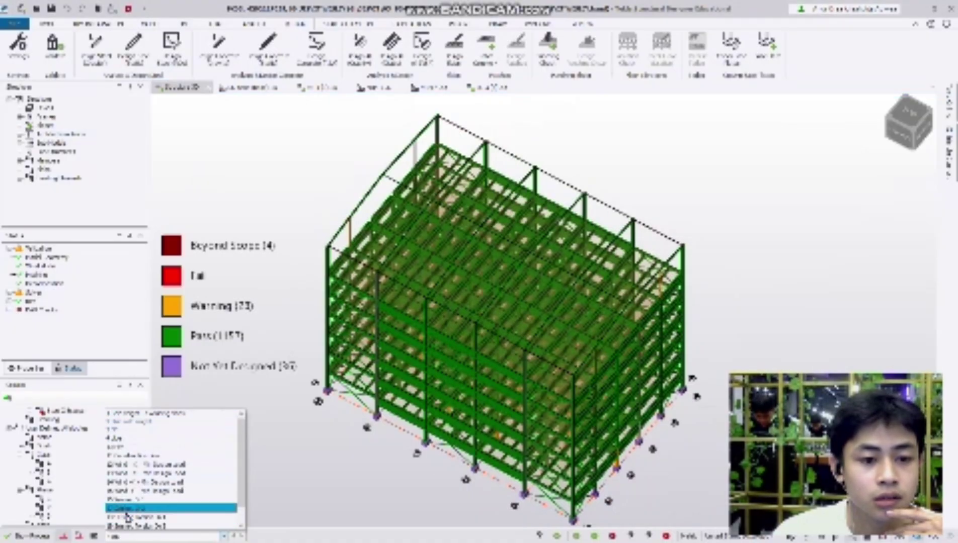
pyautogui.click(144, 414)
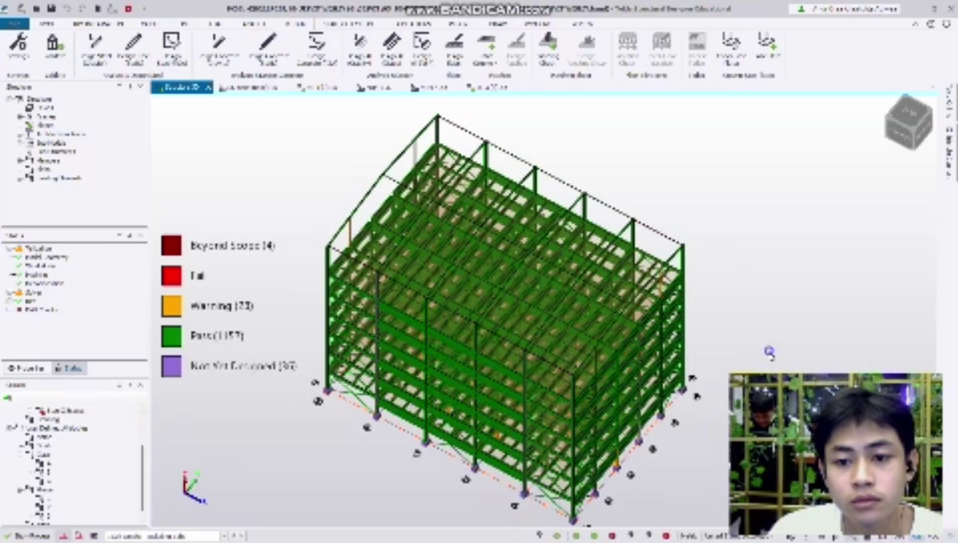
pyautogui.moveTo(769, 352); pyautogui.dragTo(513, 363, button='right')
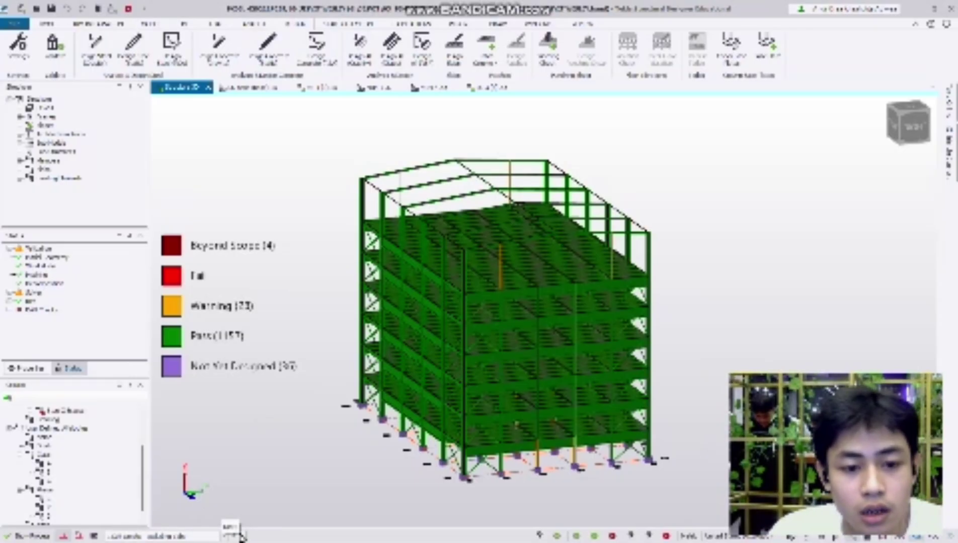
# Show the next load case and examine its loads on all floors from several sides of the building
pyautogui.click(240, 535)
pyautogui.scroll(5, 352, 443)
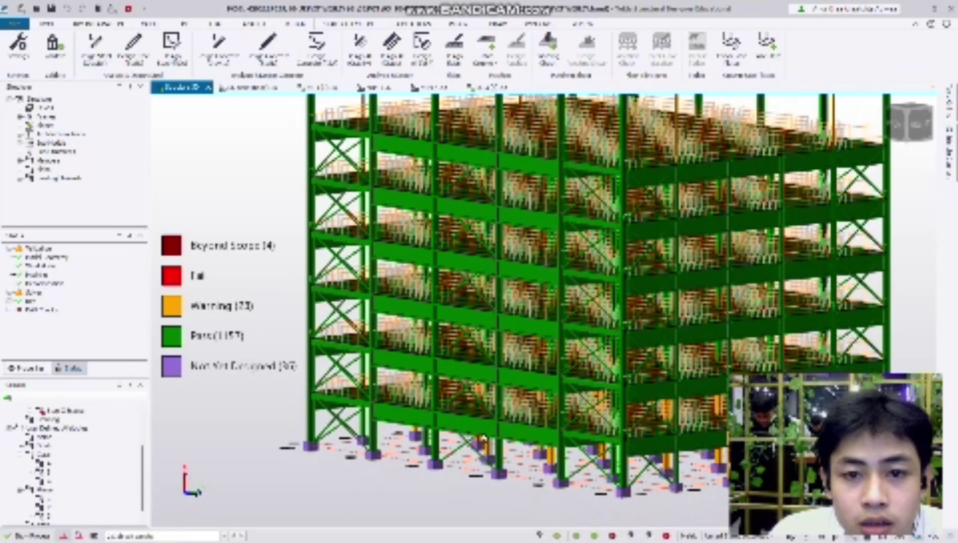
pyautogui.moveTo(482, 437); pyautogui.dragTo(426, 445, button='right')
pyautogui.moveTo(273, 457); pyautogui.dragTo(401, 442, button='right')
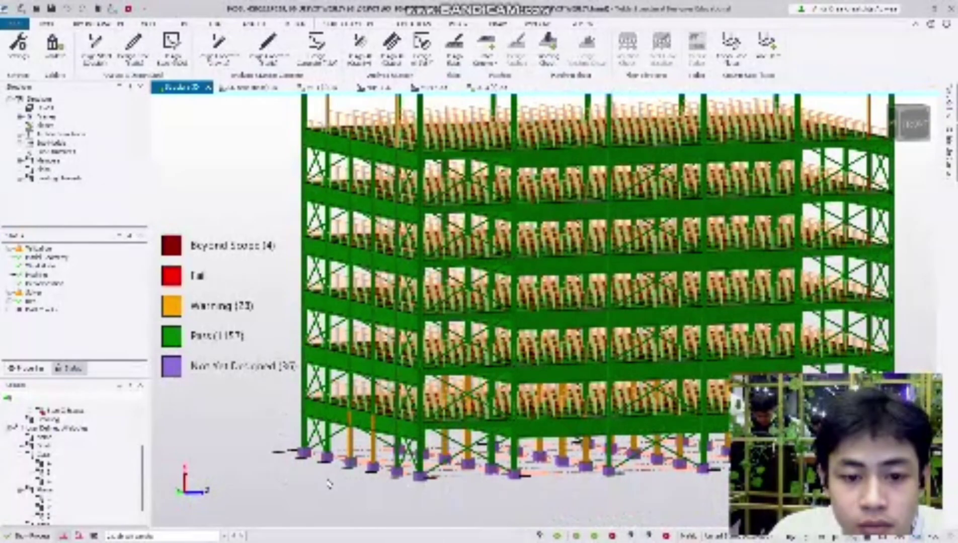
pyautogui.moveTo(322, 473); pyautogui.dragTo(535, 463, button='right')
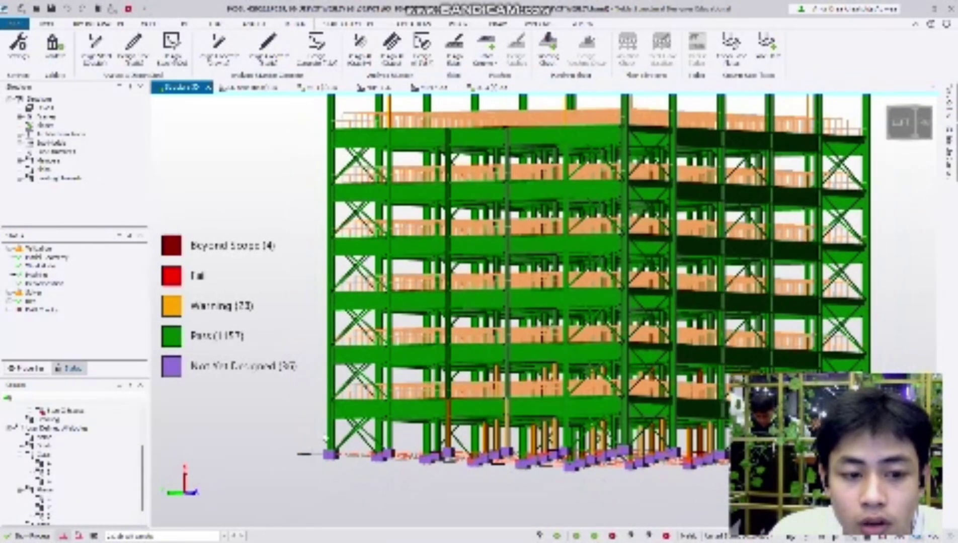
pyautogui.scroll(-3, 325, 438)
# Advance to the load case that also loads the roof and compare the roof and floor loads around the building
pyautogui.moveTo(285, 434); pyautogui.dragTo(243, 534, button='right')
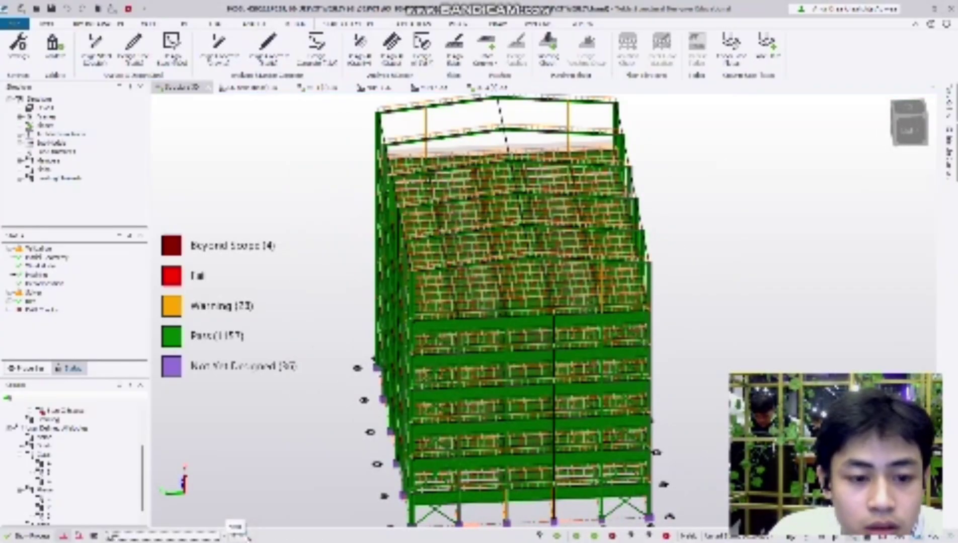
pyautogui.moveTo(637, 370); pyautogui.dragTo(625, 321, button='right')
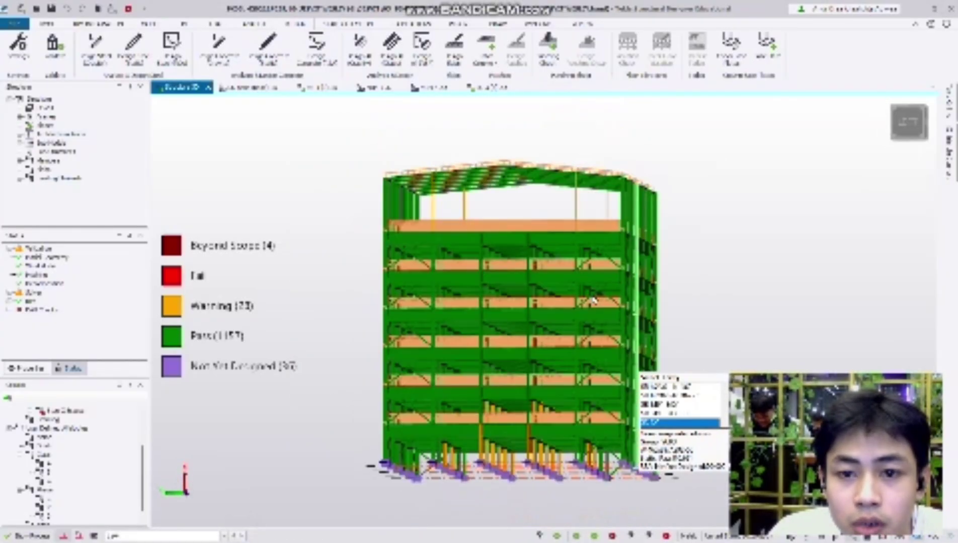
pyautogui.moveTo(538, 292); pyautogui.dragTo(598, 317, button='right')
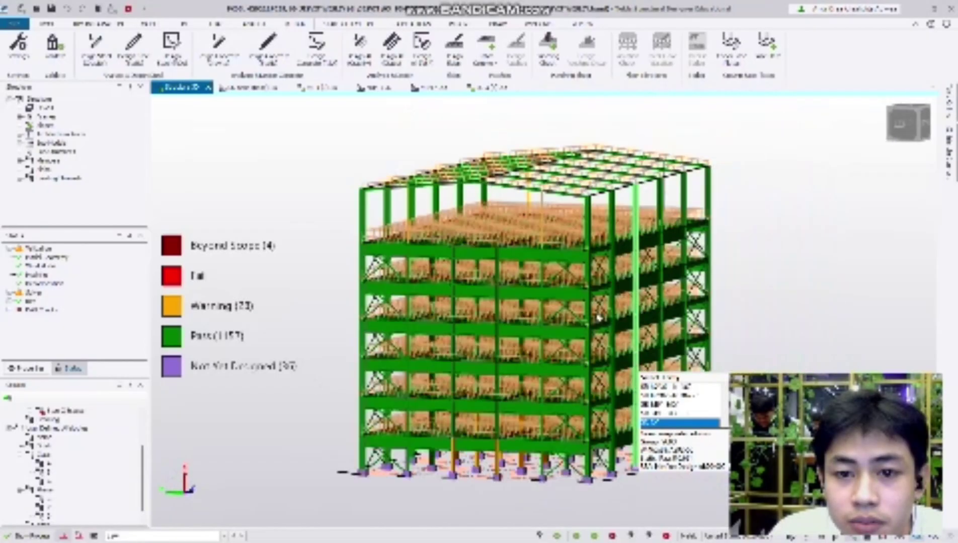
pyautogui.moveTo(760, 316); pyautogui.dragTo(780, 314, button='right')
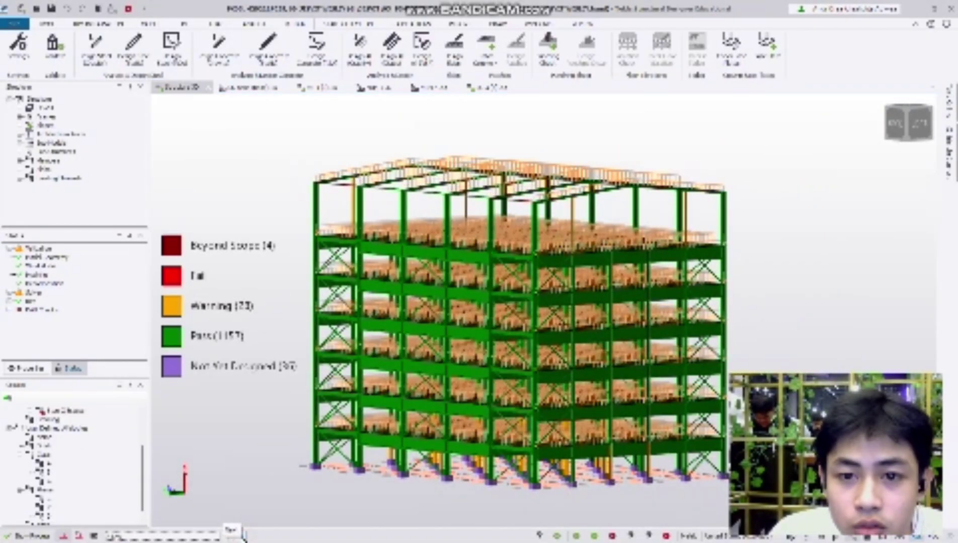
# Step from the floor loading to the load case acting on the building's long side wall
pyautogui.click(243, 536)
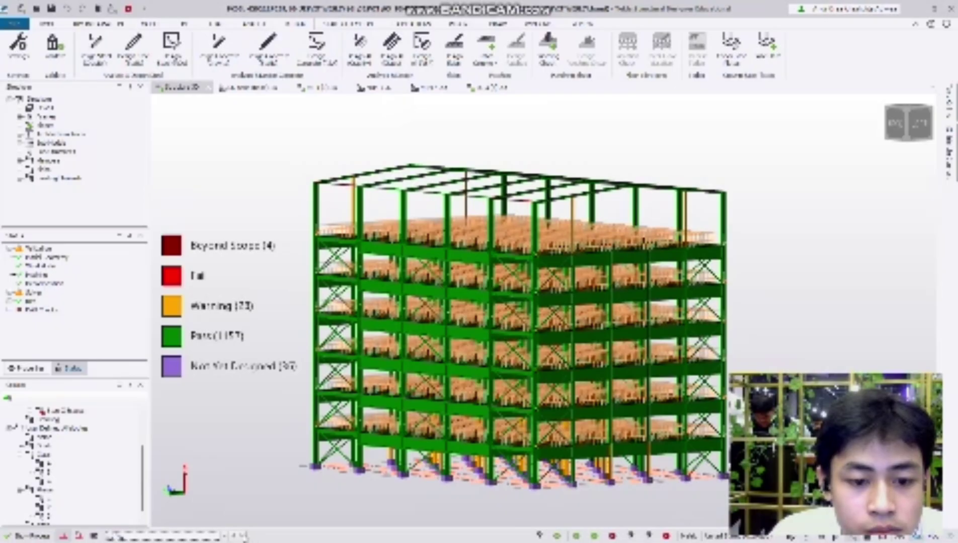
pyautogui.click(243, 535)
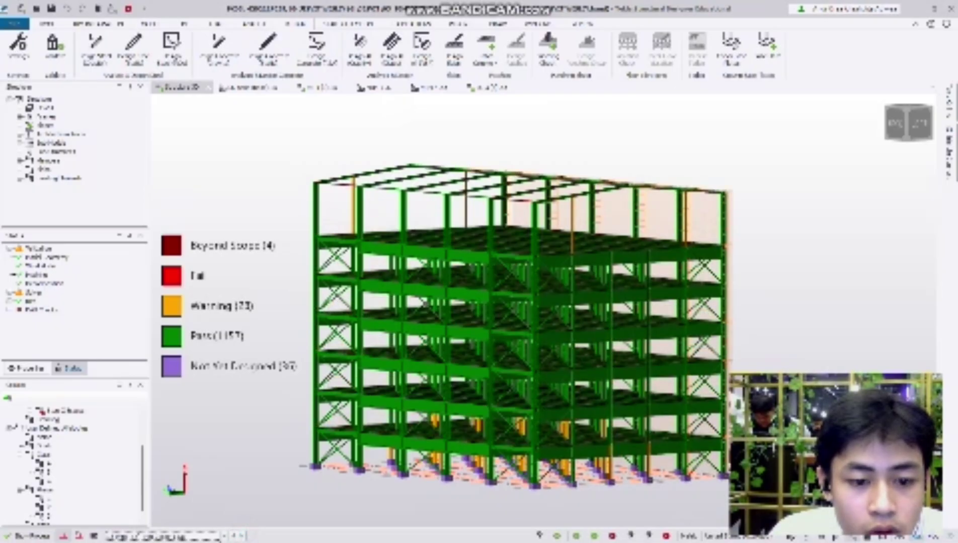
pyautogui.click(237, 536)
# View the building from higher up and step through the load cases to the one acting on the gable wall
pyautogui.moveTo(253, 451); pyautogui.dragTo(222, 539, button='right')
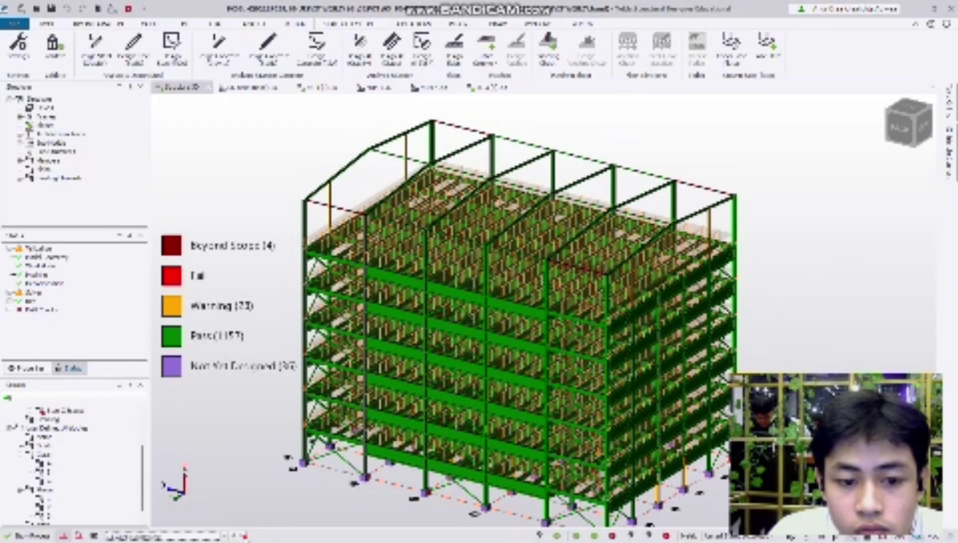
pyautogui.click(244, 537)
pyautogui.click(245, 536)
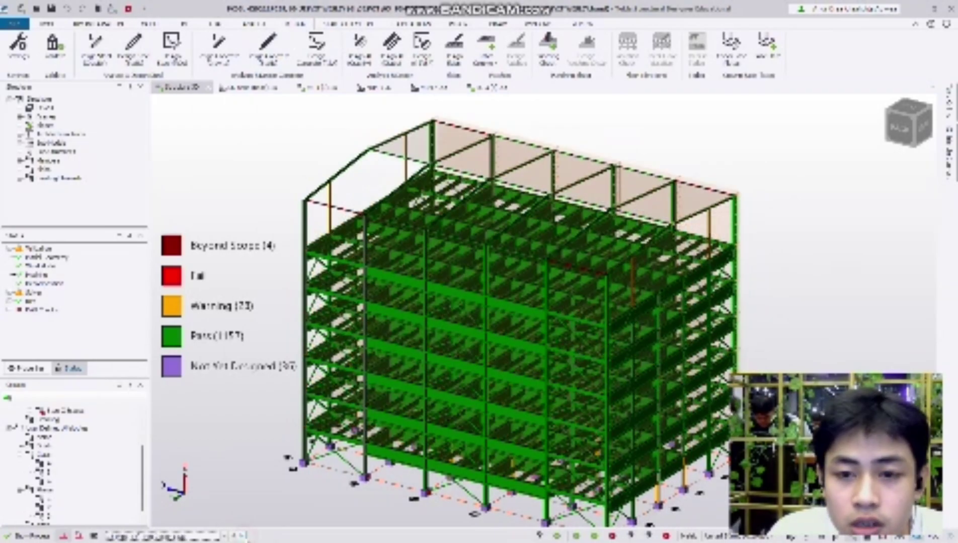
pyautogui.click(245, 537)
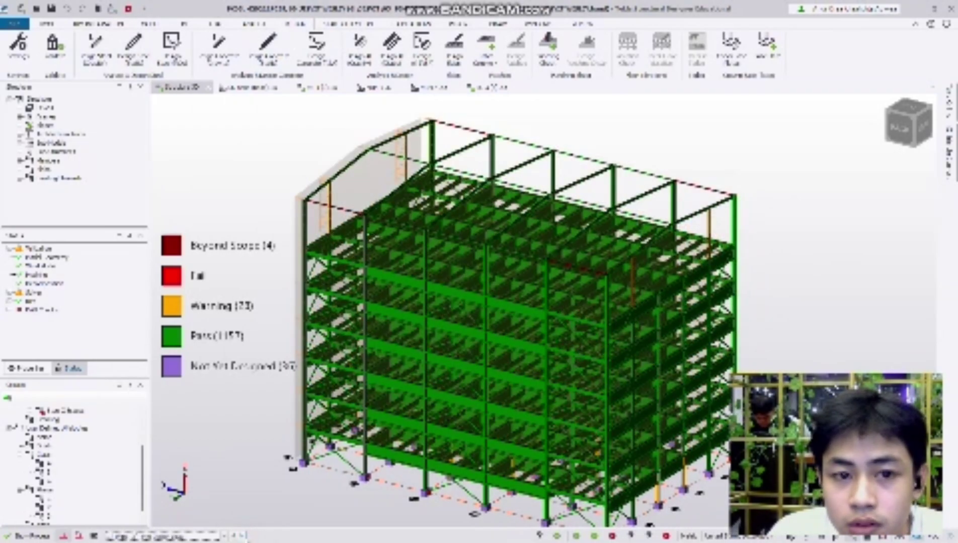
pyautogui.moveTo(257, 498); pyautogui.dragTo(440, 492, button='right')
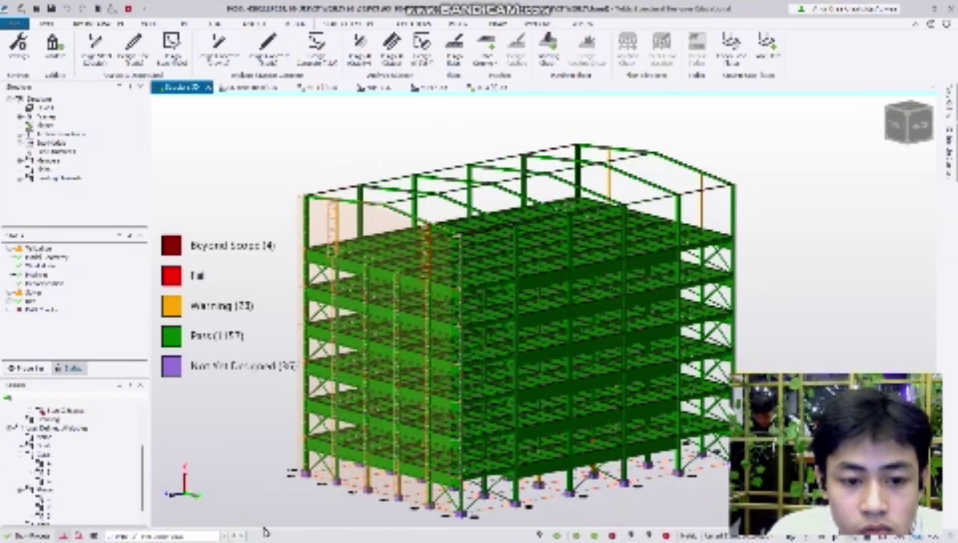
# Advance through further load cases and examine the loading on the frame from different corners
pyautogui.click(245, 536)
pyautogui.moveTo(298, 450); pyautogui.dragTo(427, 502, button='right')
pyautogui.click(245, 537)
pyautogui.moveTo(259, 462); pyautogui.dragTo(395, 470, button='right')
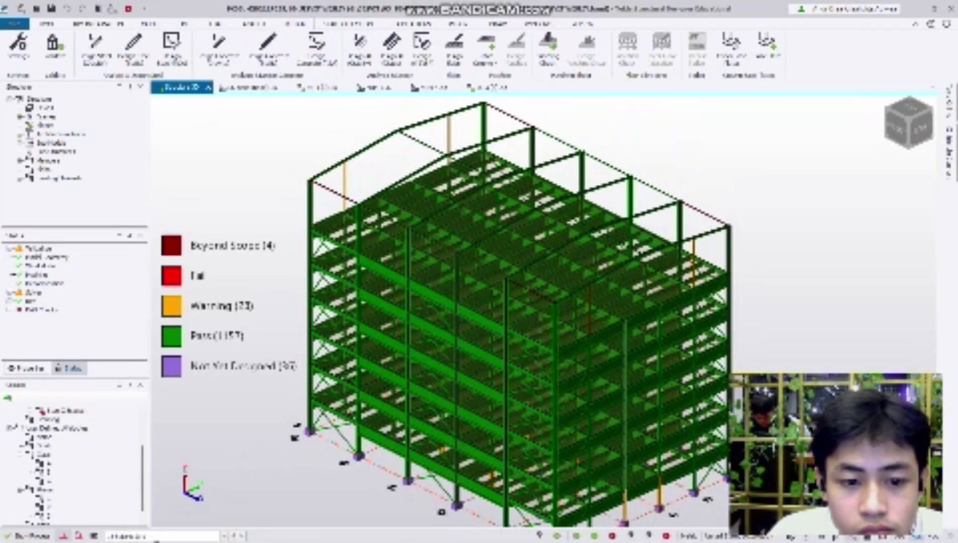
# Step through the load cases to the one loading both floors and roof, and view the building from a low side angle
pyautogui.click(241, 536)
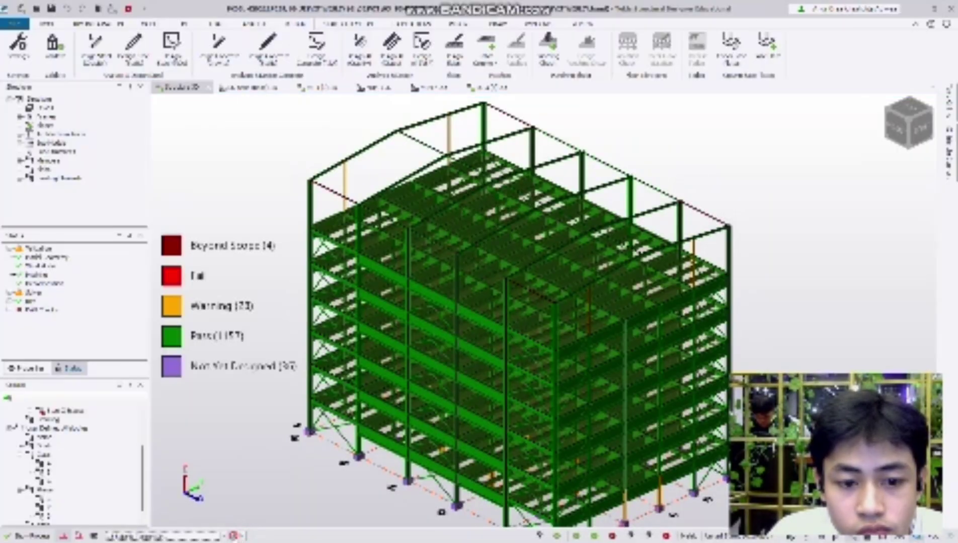
pyautogui.click(234, 536)
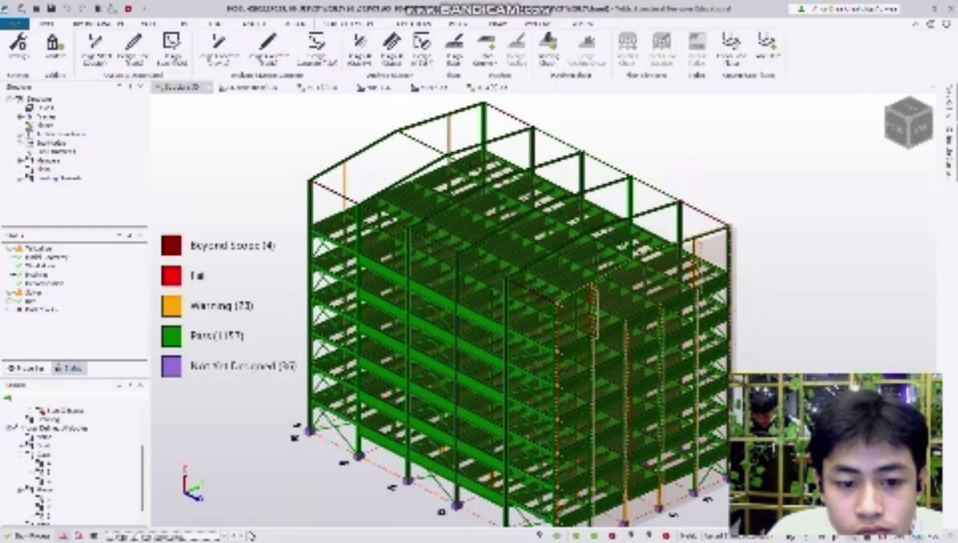
pyautogui.click(234, 537)
pyautogui.click(234, 538)
pyautogui.click(235, 538)
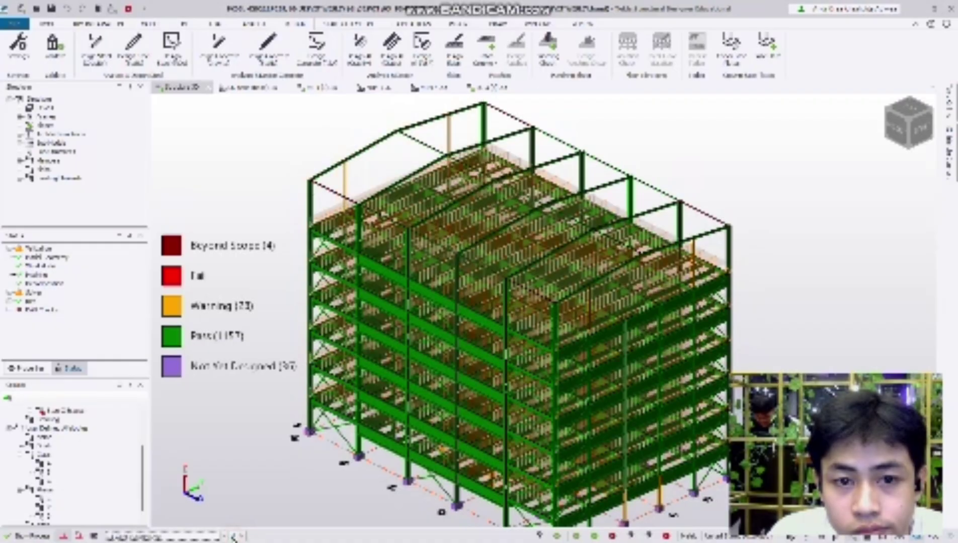
pyautogui.click(234, 537)
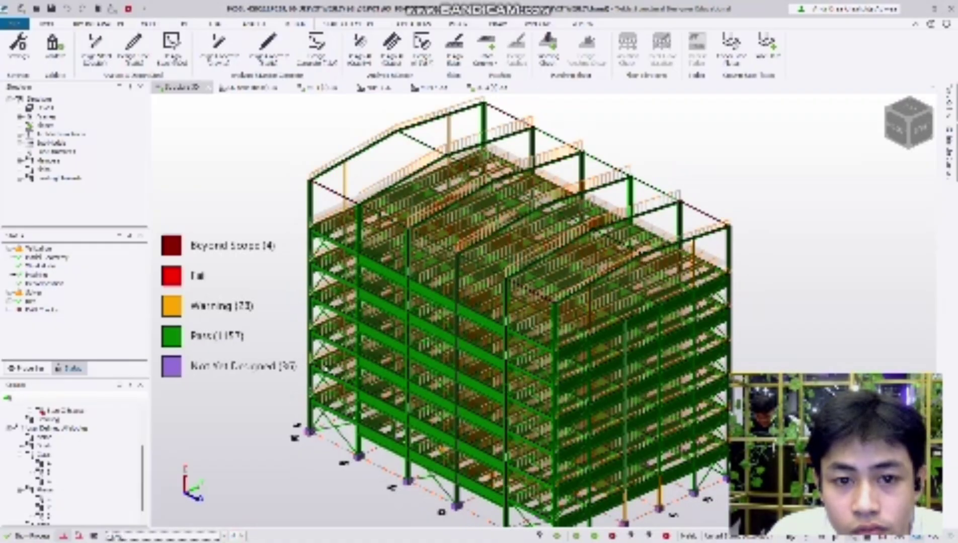
pyautogui.moveTo(793, 363); pyautogui.dragTo(638, 206, button='right')
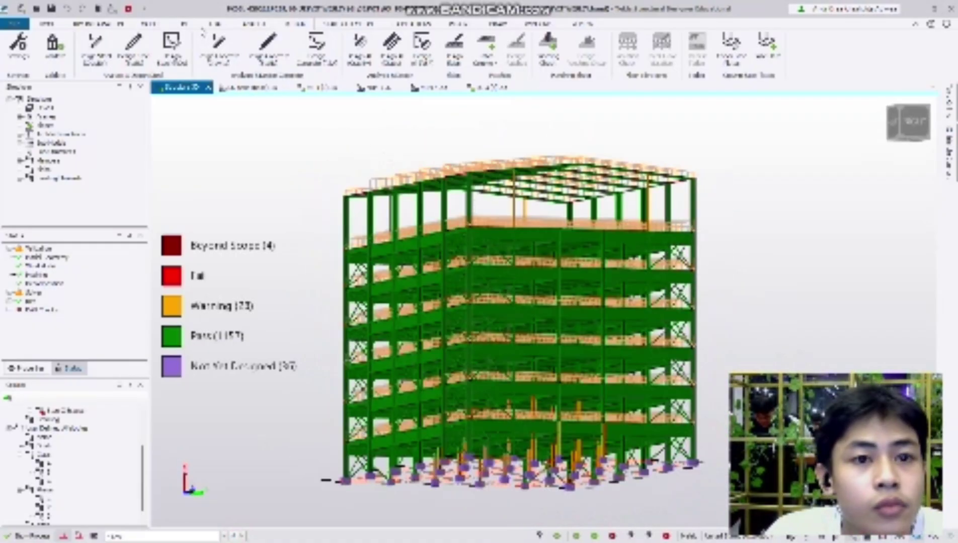
# Open the loading definitions and read through the list of design combinations
pyautogui.click(211, 24)
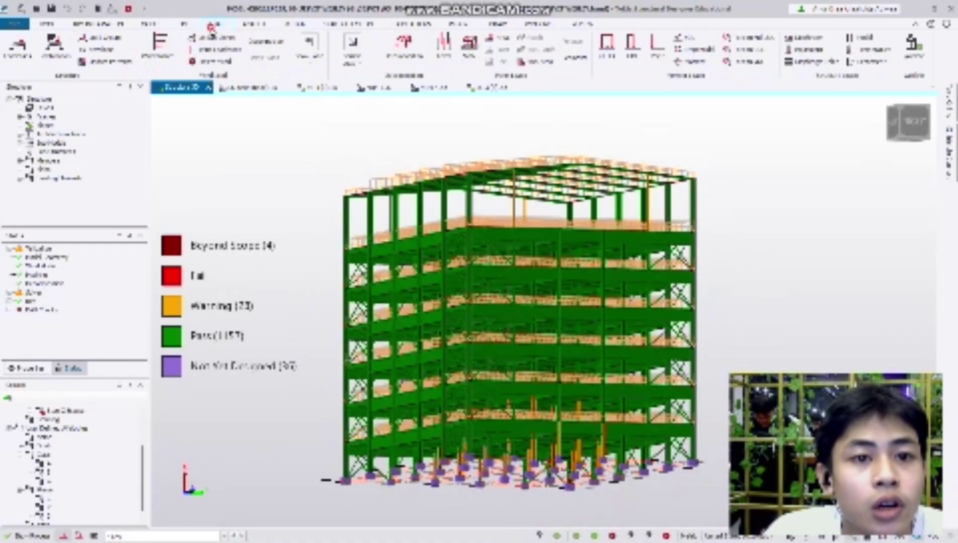
pyautogui.click(53, 45)
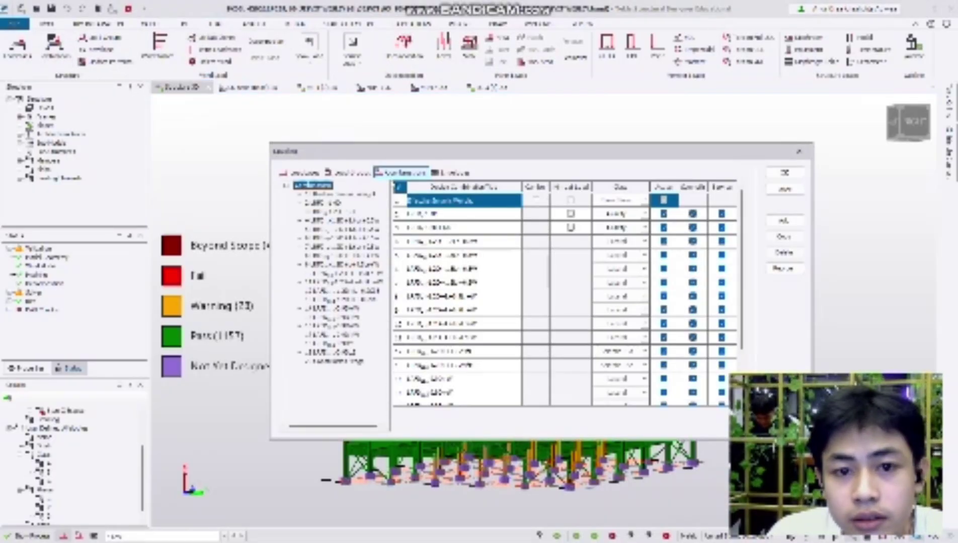
pyautogui.scroll(-1, 545, 250)
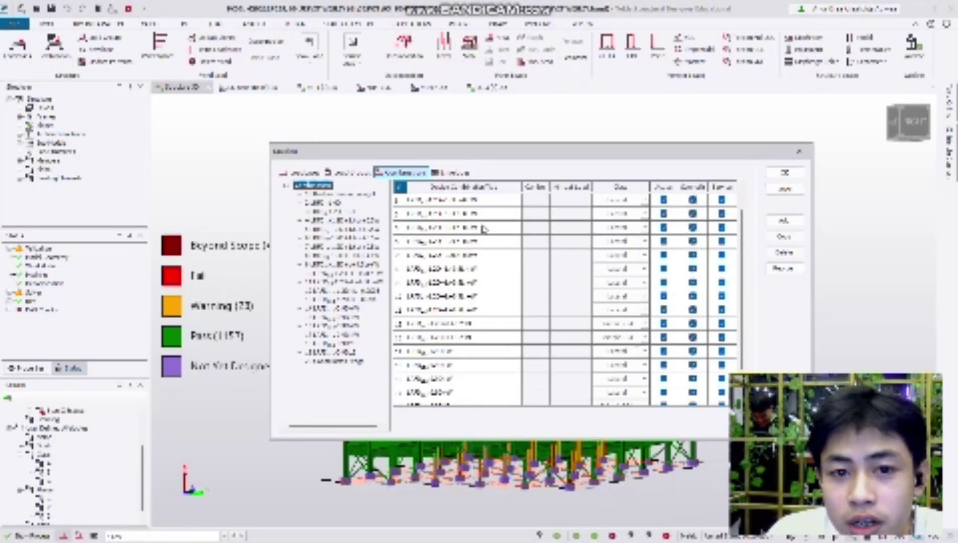
pyautogui.scroll(1, 481, 228)
# Review the load cases, load groups and combinations in the loading definitions, and close them without changes
pyautogui.click(298, 174)
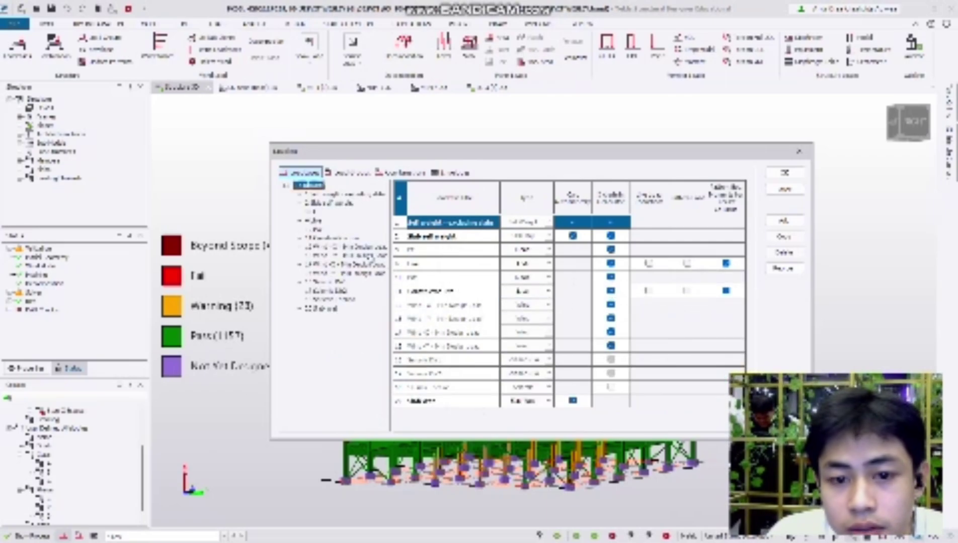
pyautogui.click(401, 172)
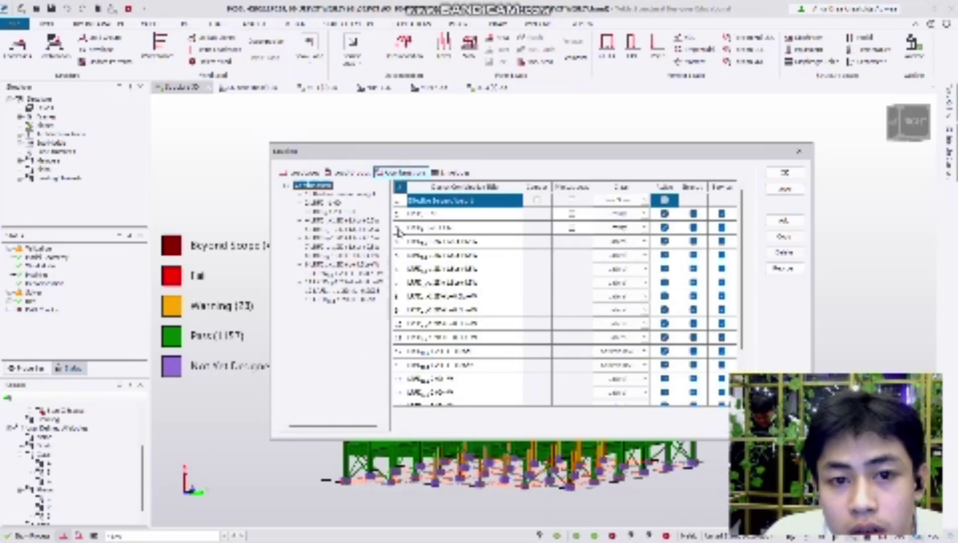
pyautogui.click(354, 173)
pyautogui.click(401, 174)
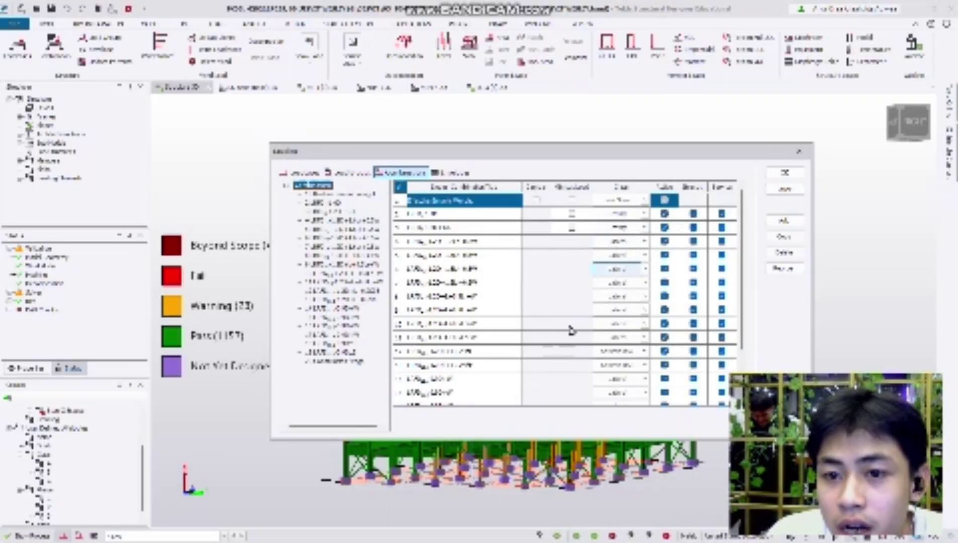
pyautogui.click(803, 153)
# Examine the loaded roof beams and upper floor of the building from above at close range
pyautogui.moveTo(731, 273); pyautogui.dragTo(606, 374, button='right')
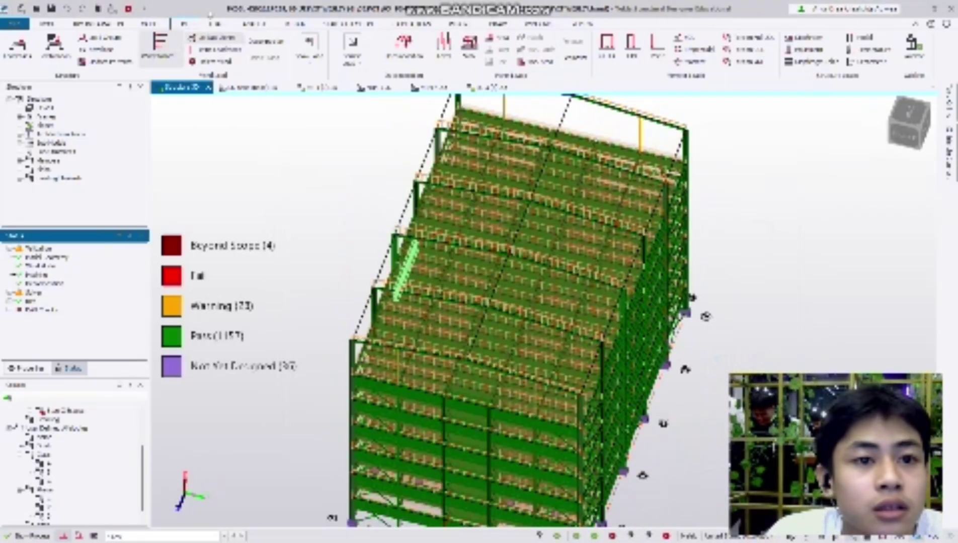
pyautogui.click(173, 41)
pyautogui.scroll(3, 641, 229)
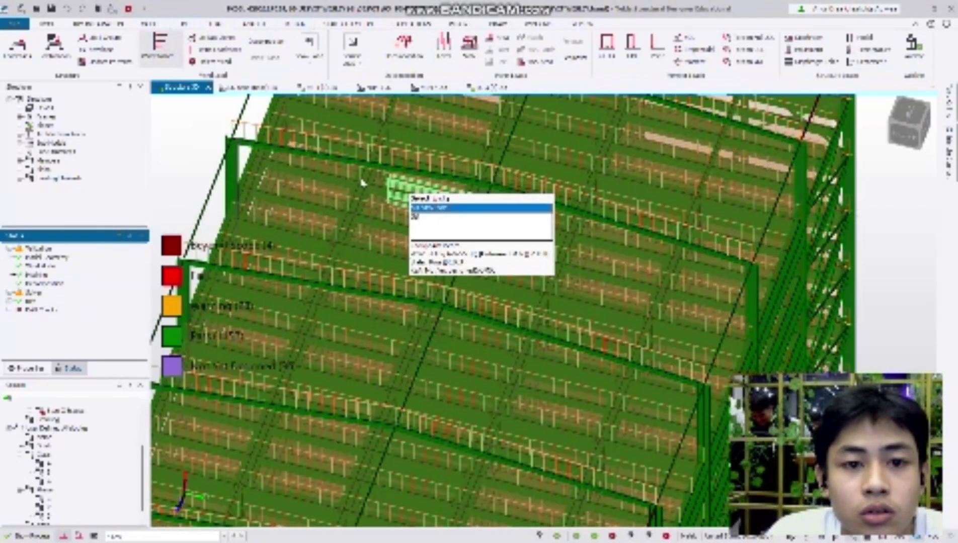
pyautogui.scroll(3, 350, 179)
pyautogui.scroll(-3, 330, 173)
pyautogui.scroll(-2, 261, 166)
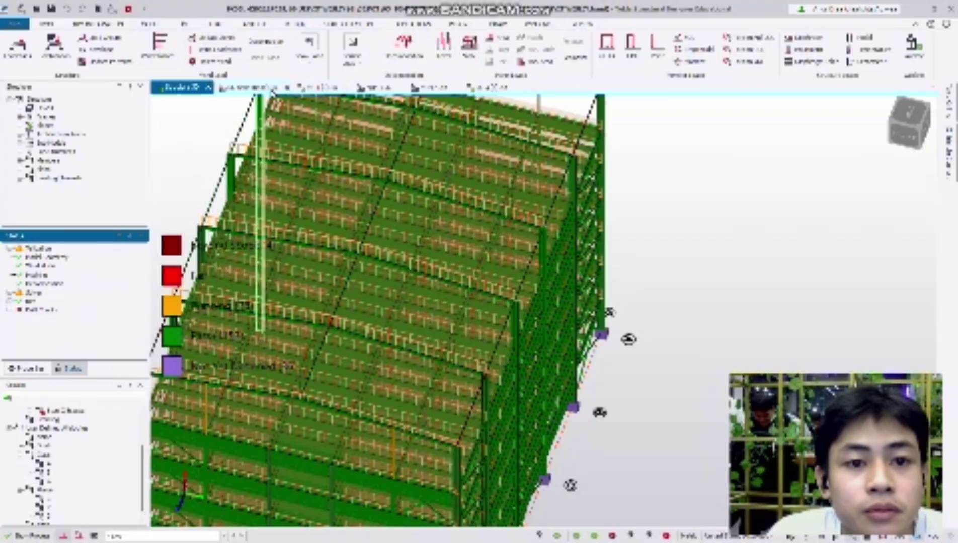
# Open the base plan view and inspect the column base plate and anchor bolts at grid line 6
pyautogui.click(272, 88)
pyautogui.scroll(2, 380, 236)
pyautogui.scroll(3, 281, 154)
pyautogui.scroll(-3, 309, 127)
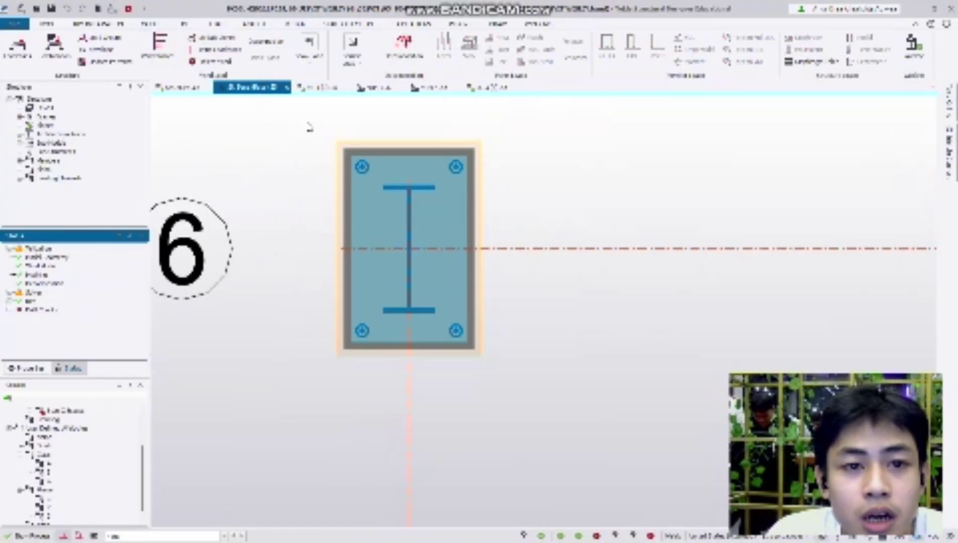
# Open the floor plan view and examine the upper corner column and the adjoining edge beams
pyautogui.click(318, 88)
pyautogui.scroll(3, 325, 188)
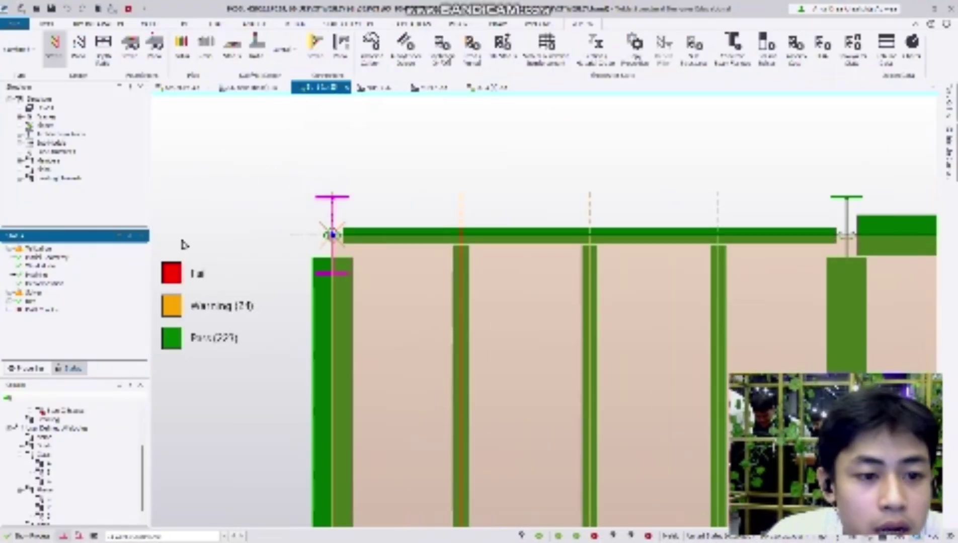
pyautogui.scroll(4, 282, 186)
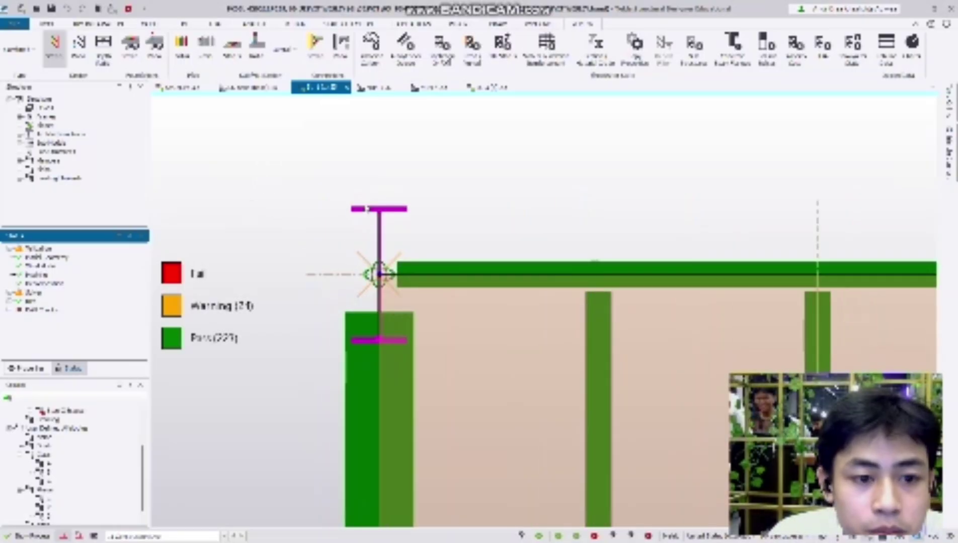
pyautogui.scroll(-3, 537, 180)
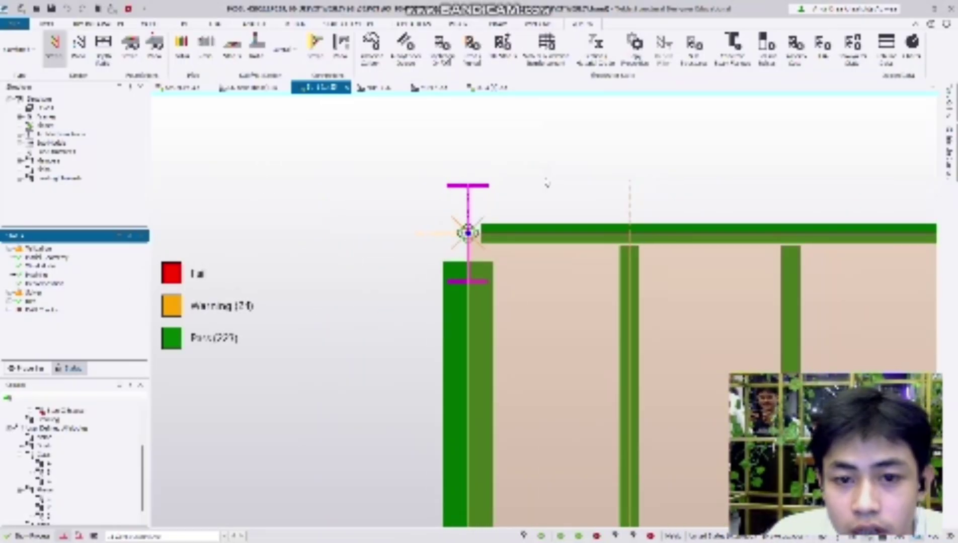
pyautogui.moveTo(547, 179); pyautogui.dragTo(364, 254, button='middle')
pyautogui.scroll(-2, 699, 152)
pyautogui.moveTo(699, 152); pyautogui.dragTo(472, 202, button='middle')
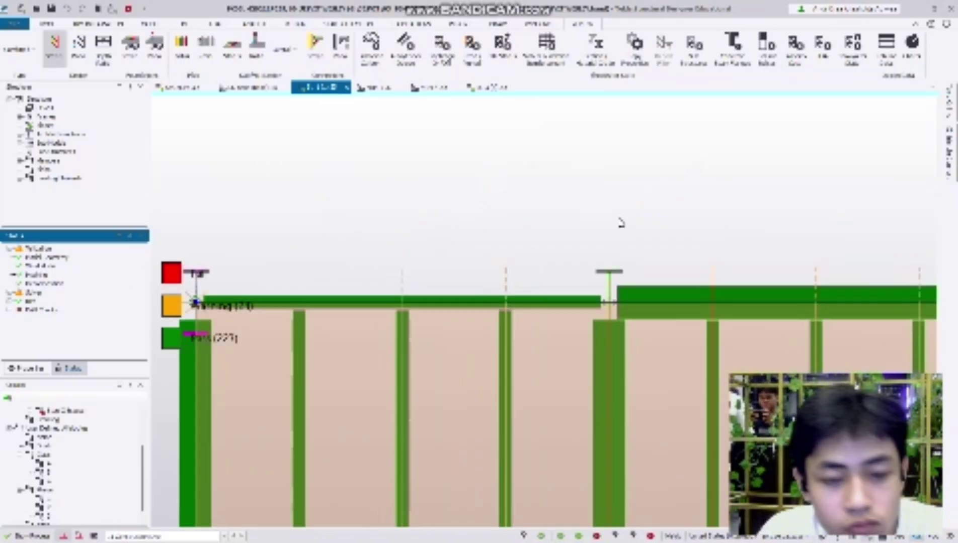
# Select the second column along the floor plan's upper edge and the first-bay edge beam in turn to check them
pyautogui.click(617, 272)
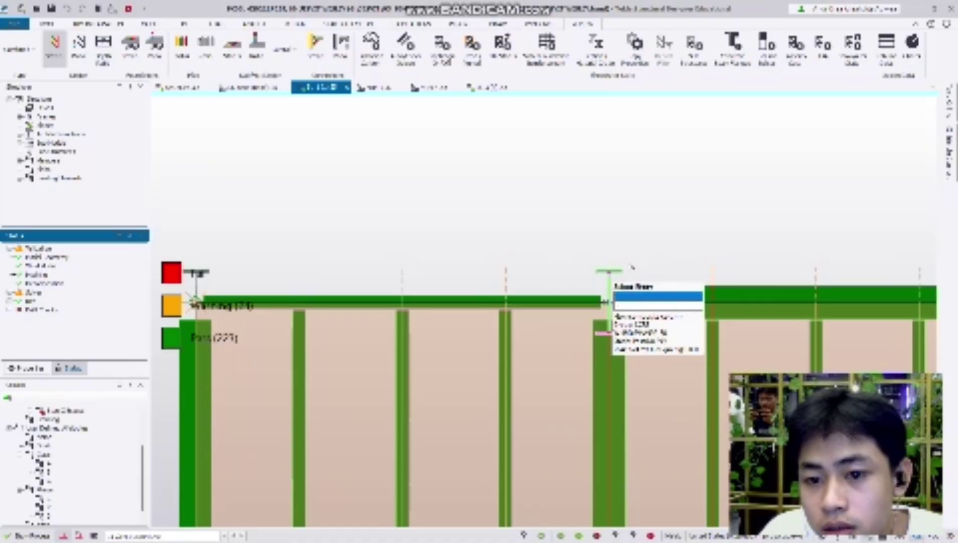
pyautogui.click(554, 283)
pyautogui.scroll(-2, 486, 235)
pyautogui.moveTo(485, 235); pyautogui.dragTo(622, 158, button='middle')
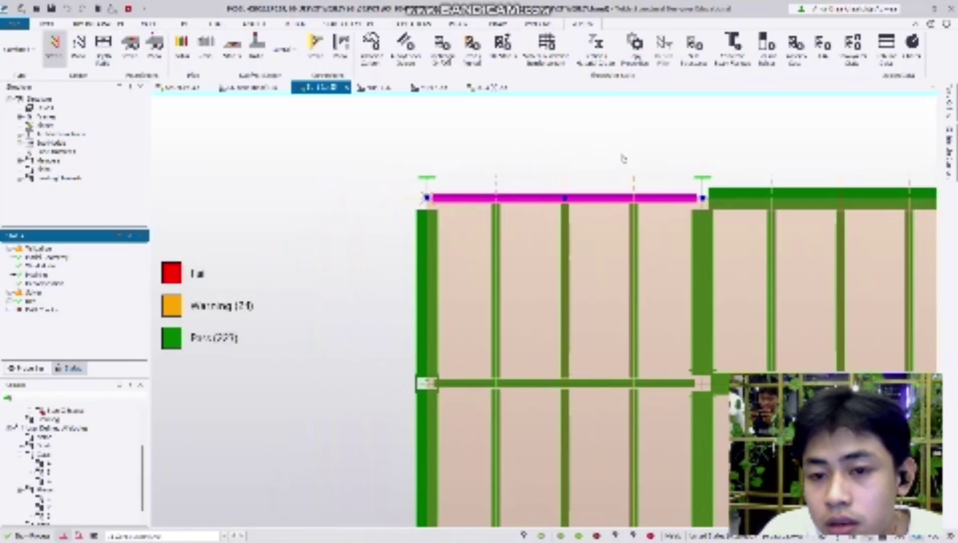
# Examine the secondary beams and bay layout across the upper part of the floor plan
pyautogui.scroll(3, 635, 153)
pyautogui.scroll(-6, 628, 201)
pyautogui.scroll(1, 511, 317)
pyautogui.moveTo(510, 316); pyautogui.dragTo(360, 290, button='middle')
pyautogui.scroll(-1, 513, 262)
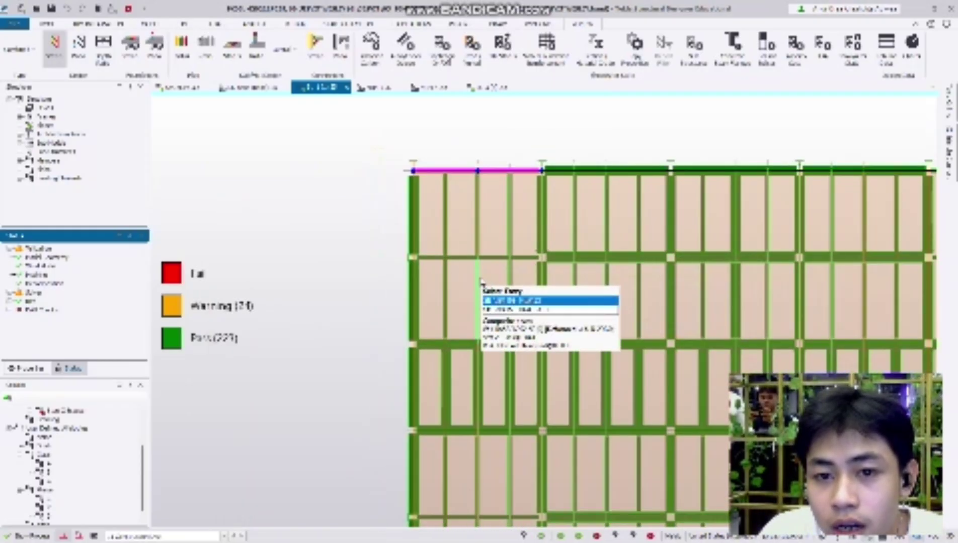
pyautogui.moveTo(518, 117); pyautogui.dragTo(497, 202, button='middle')
pyautogui.scroll(3, 485, 240)
pyautogui.scroll(-2, 484, 238)
pyautogui.scroll(-1, 485, 255)
pyautogui.moveTo(483, 256); pyautogui.dragTo(331, 280, button='middle')
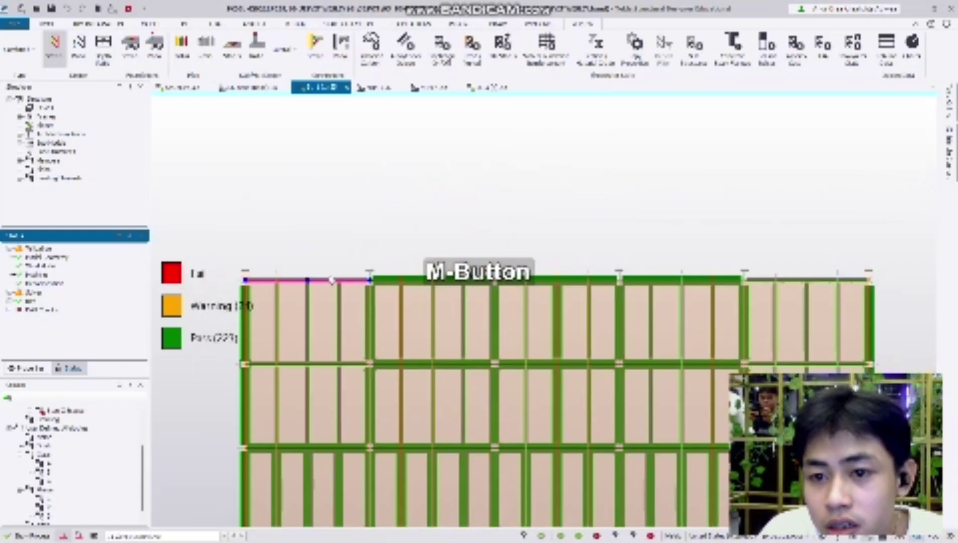
# Inspect the edge beams along the floor plan's upper edge towards the last bay and compare their sizes
pyautogui.scroll(2, 809, 257)
pyautogui.moveTo(809, 256); pyautogui.dragTo(785, 188, button='middle')
pyautogui.scroll(3, 660, 312)
pyautogui.scroll(-1, 679, 289)
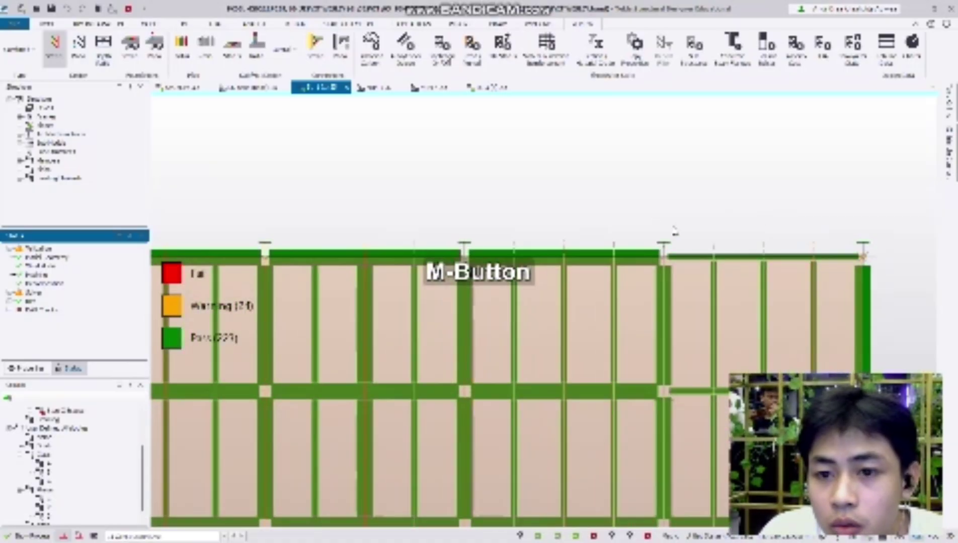
pyautogui.scroll(2, 675, 231)
pyautogui.scroll(-4, 621, 240)
pyautogui.moveTo(617, 238); pyautogui.dragTo(739, 135, button='middle')
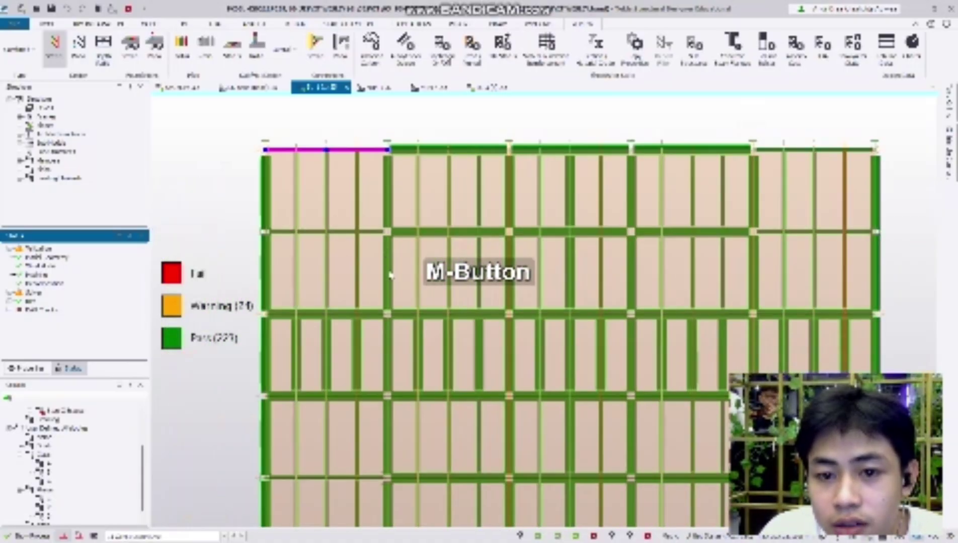
# Inspect the corner column and first-bay edge beam at the floor plan's lower edge
pyautogui.scroll(-2, 389, 442)
pyautogui.scroll(3, 368, 449)
pyautogui.scroll(-1, 368, 421)
pyautogui.moveTo(367, 421); pyautogui.dragTo(410, 241, button='middle')
pyautogui.scroll(4, 407, 362)
pyautogui.scroll(1, 372, 377)
pyautogui.moveTo(373, 376); pyautogui.dragTo(582, 383, button='middle')
pyautogui.scroll(-1, 583, 382)
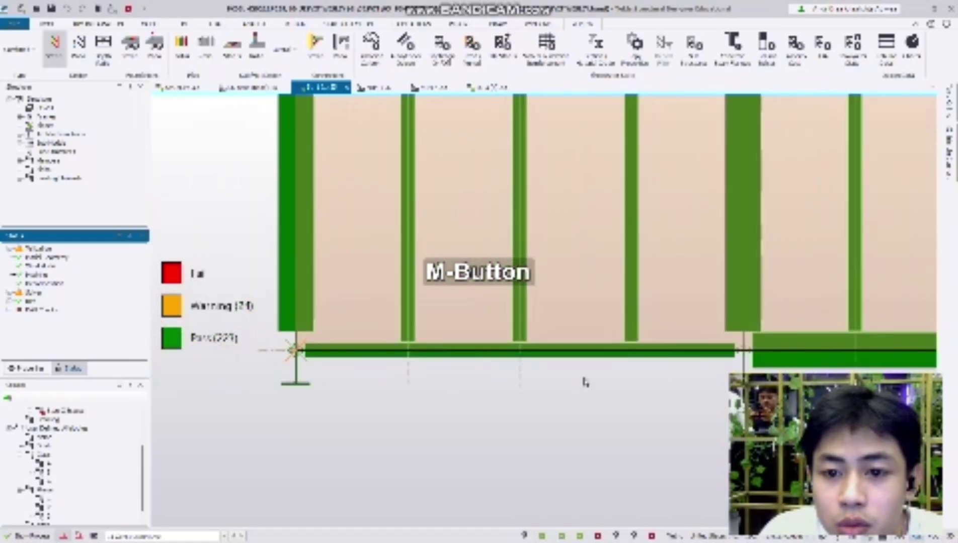
pyautogui.scroll(-3, 538, 321)
pyautogui.moveTo(468, 261); pyautogui.dragTo(344, 349, button='middle')
pyautogui.scroll(-1, 384, 309)
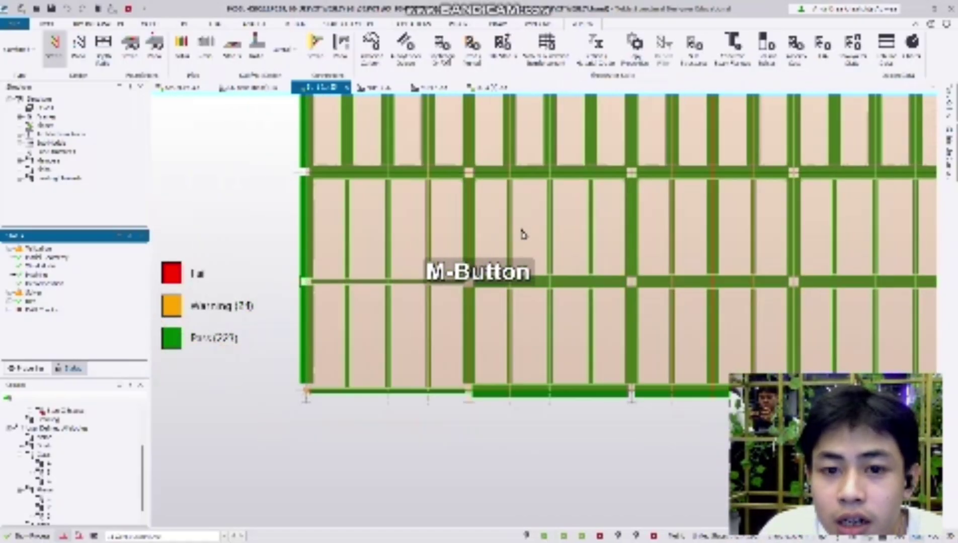
# Examine an interior beam-to-column junction near the lower edge, and compare it with the whole floor plan
pyautogui.scroll(-2, 531, 238)
pyautogui.scroll(2, 532, 282)
pyautogui.scroll(4, 538, 281)
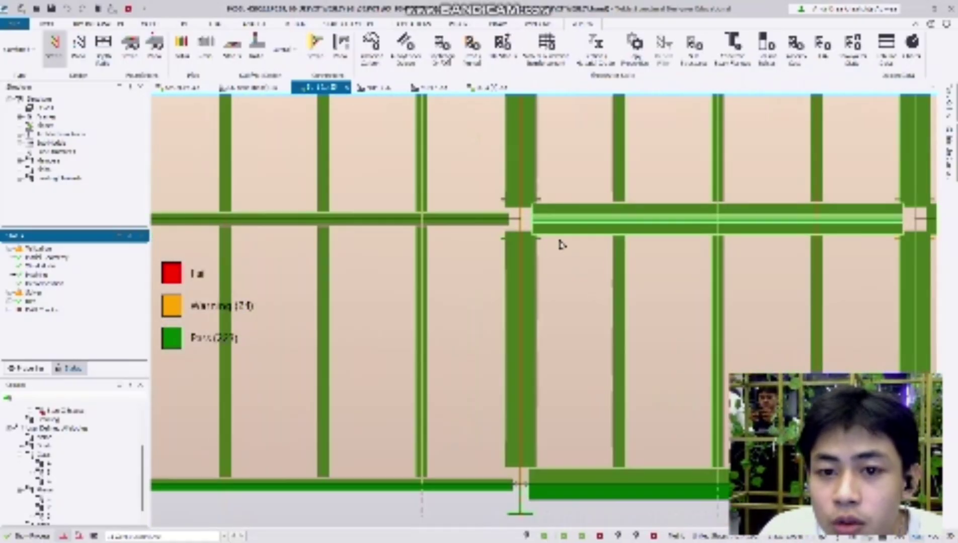
pyautogui.scroll(-7, 561, 243)
pyautogui.moveTo(560, 243); pyautogui.dragTo(459, 336, button='middle')
pyautogui.scroll(-1, 460, 338)
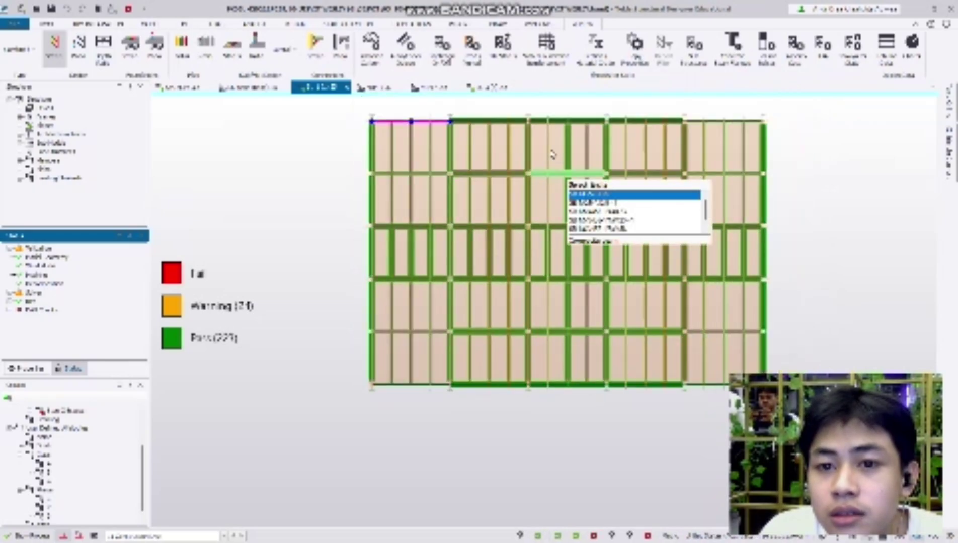
pyautogui.moveTo(550, 157); pyautogui.dragTo(534, 213, button='middle')
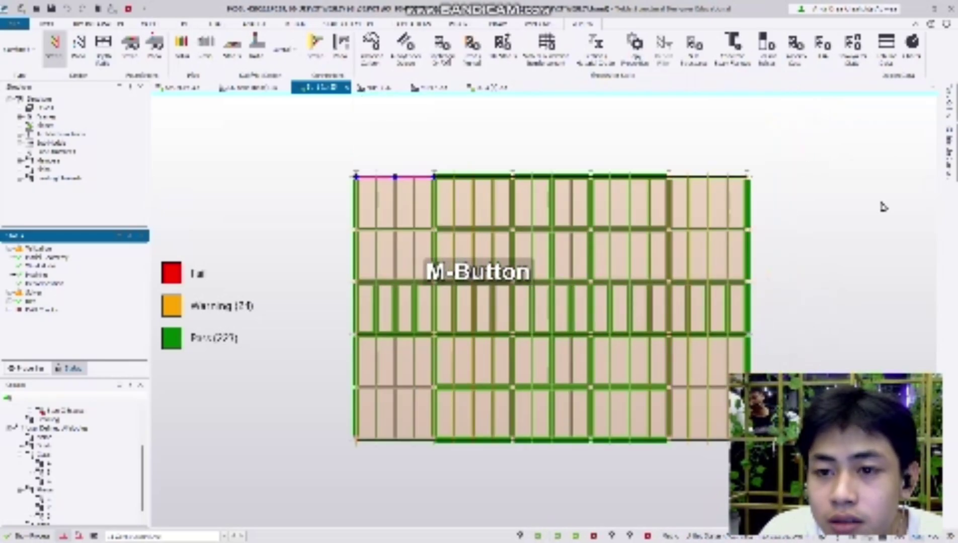
# Select the last-bay edge beam on the floor plan's upper edge and inspect its junction with the column and deeper neighbouring beam
pyautogui.scroll(4, 648, 177)
pyautogui.scroll(-1, 605, 138)
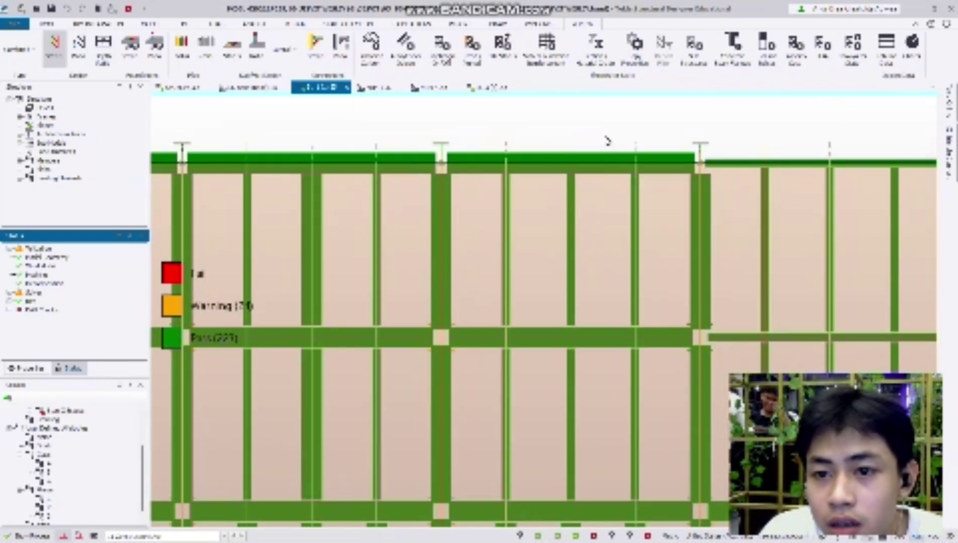
pyautogui.moveTo(742, 130); pyautogui.dragTo(528, 189, button='middle')
pyautogui.scroll(5, 519, 214)
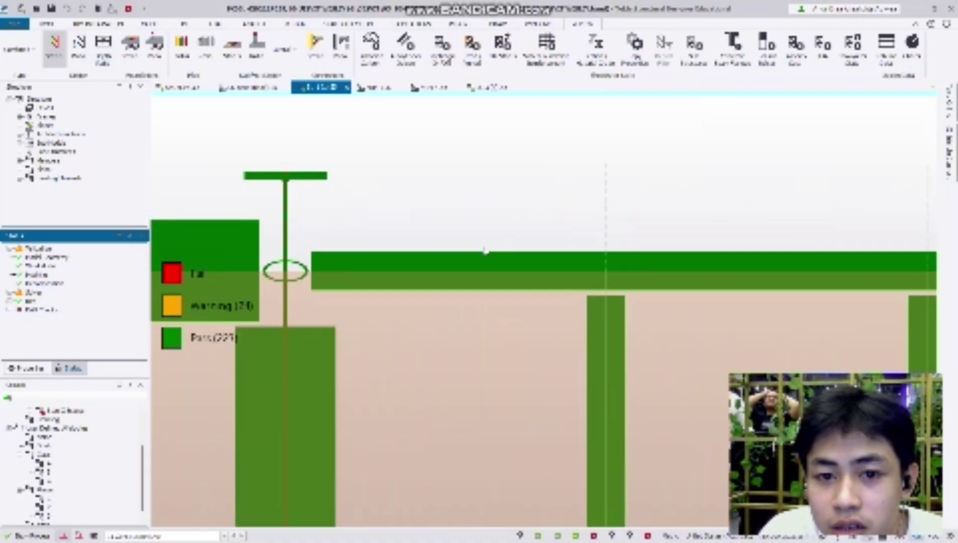
pyautogui.scroll(-5, 493, 227)
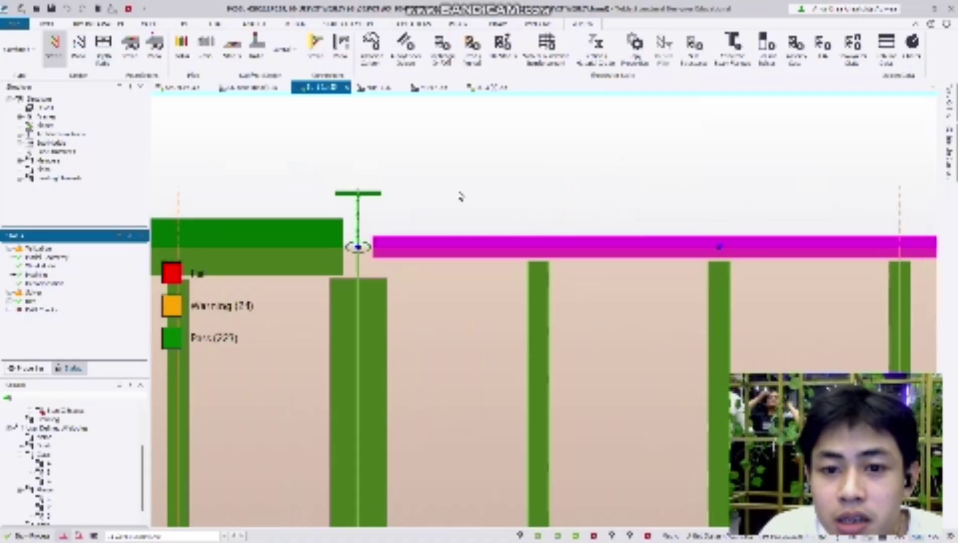
pyautogui.moveTo(503, 196); pyautogui.dragTo(623, 184, button='middle')
pyautogui.scroll(4, 577, 217)
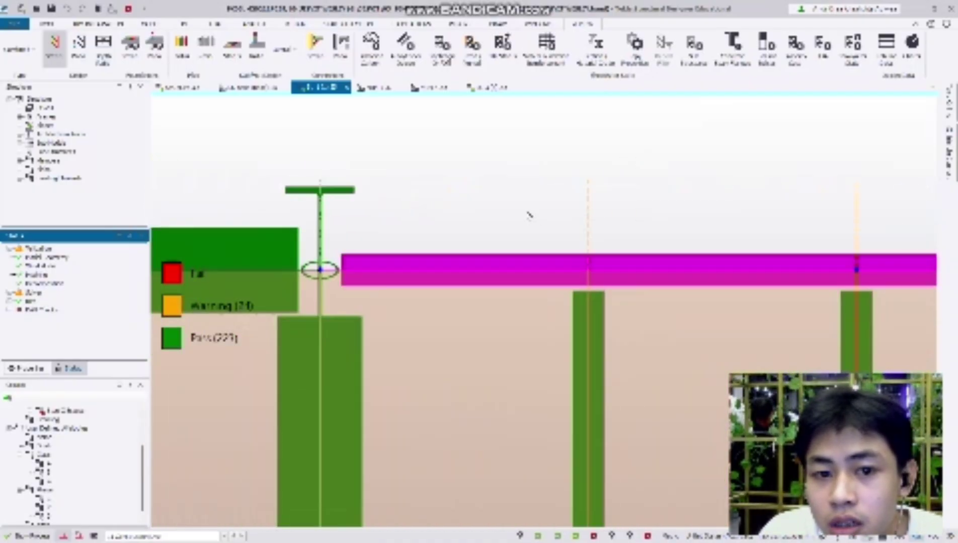
pyautogui.scroll(-5, 475, 186)
pyautogui.scroll(5, 561, 180)
pyautogui.scroll(-3, 571, 191)
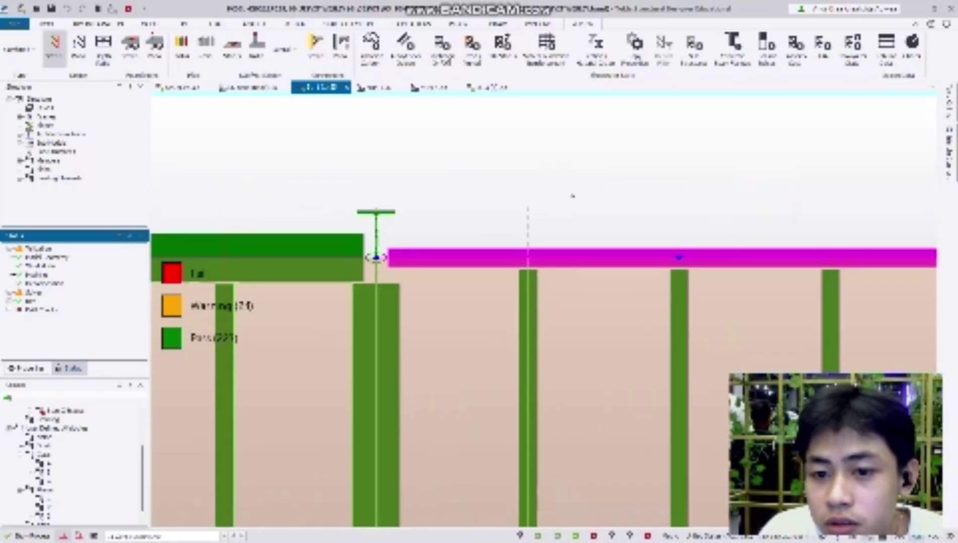
# Inspect the selected outer-edge column's junction with the interior beam in the last bay, and view the whole upper floor plan
pyautogui.scroll(-2, 654, 298)
pyautogui.scroll(7, 699, 323)
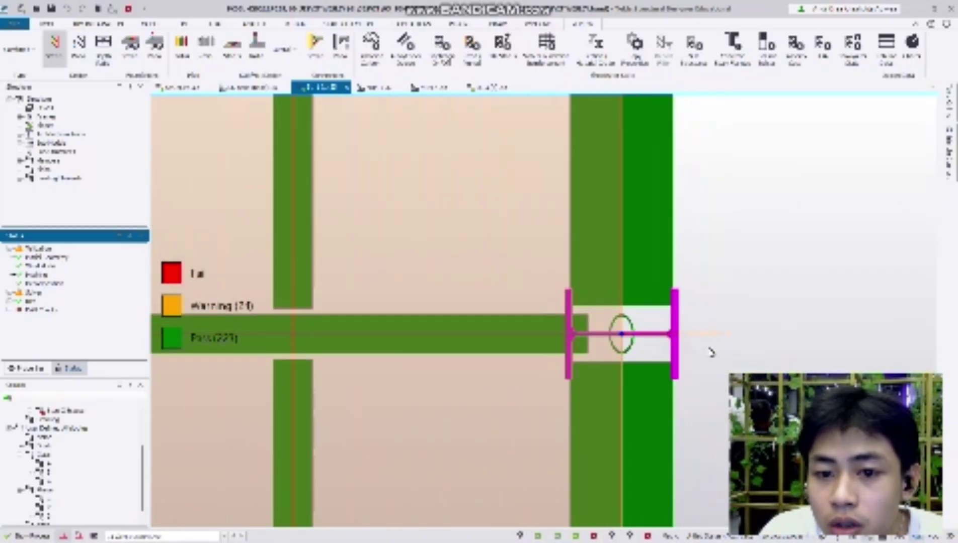
pyautogui.scroll(-10, 719, 355)
pyautogui.moveTo(753, 350); pyautogui.dragTo(868, 288, button='middle')
pyautogui.scroll(-1, 571, 290)
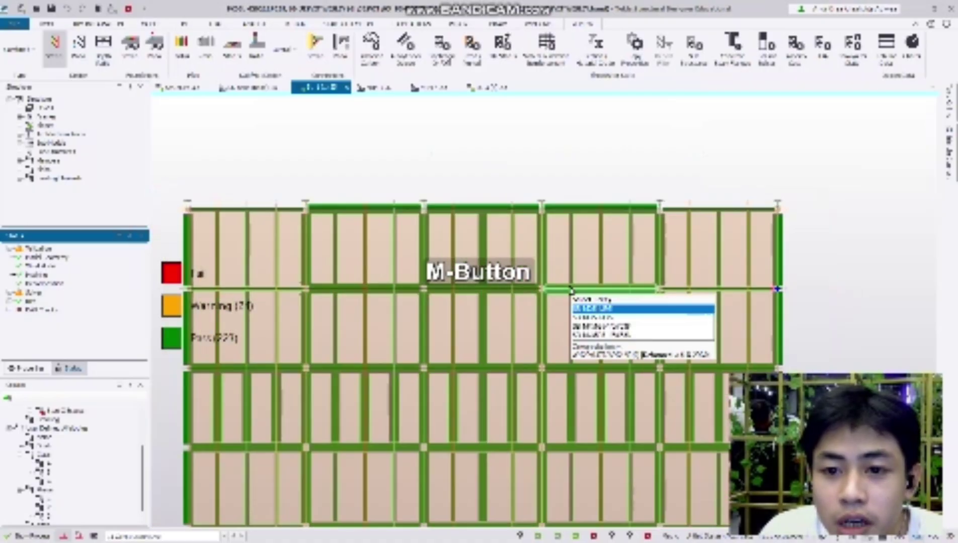
# Examine the first-bay corner column and its thin edge beam along the floor plan's upper edge
pyautogui.scroll(3, 570, 289)
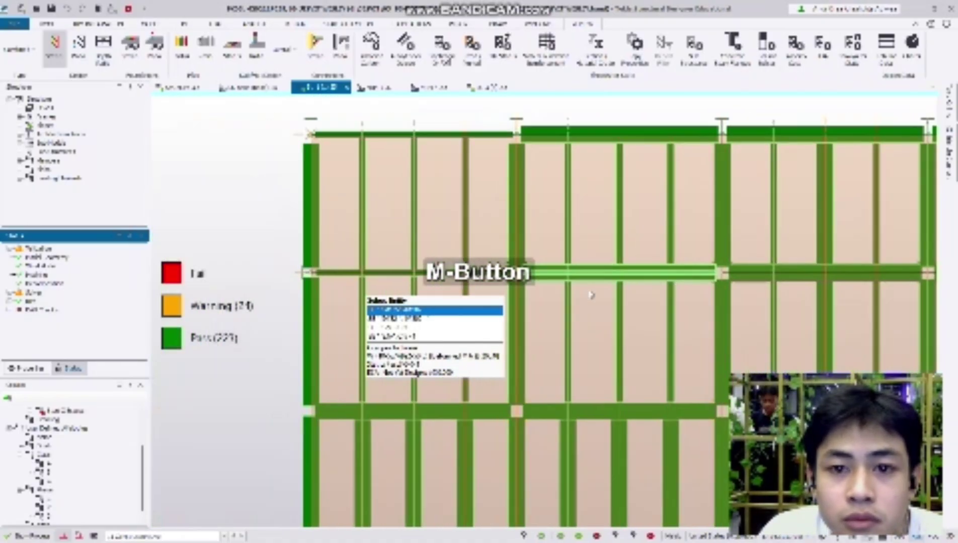
pyautogui.scroll(6, 374, 139)
pyautogui.moveTo(375, 141); pyautogui.dragTo(481, 235, button='middle')
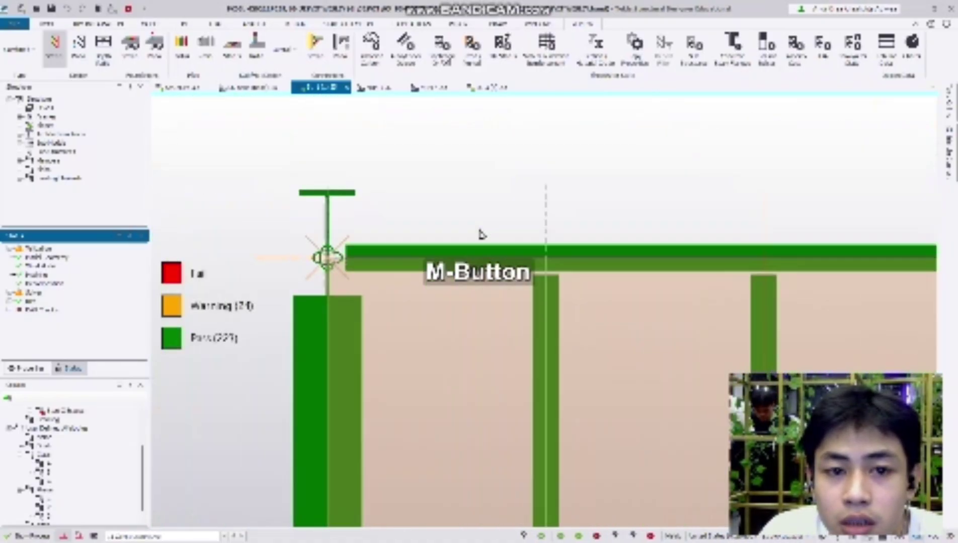
pyautogui.scroll(-1, 421, 216)
pyautogui.moveTo(493, 183); pyautogui.dragTo(362, 216, button='middle')
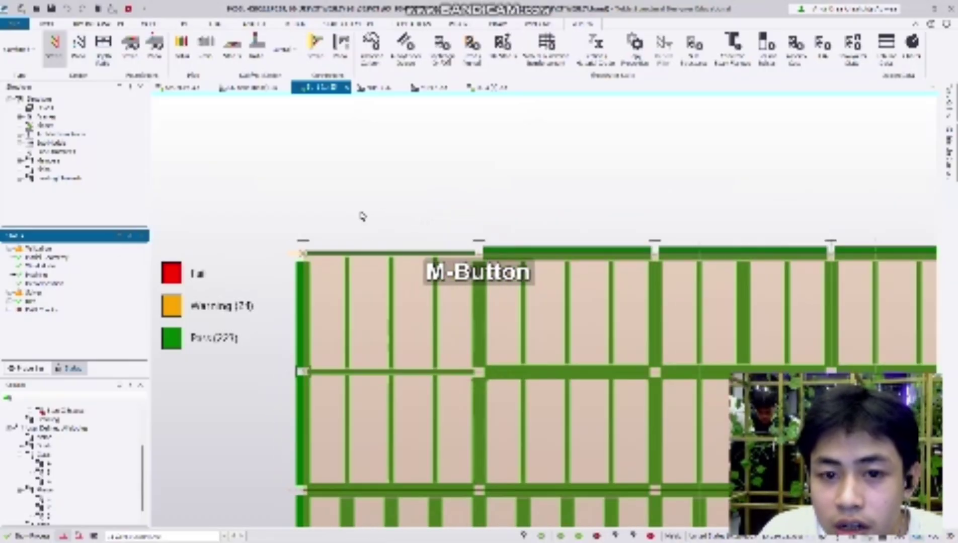
# Compare the thin first-bay and last-bay beams with the deeper middle-bay beams in the upper rows of the floor plan
pyautogui.scroll(-3, 628, 165)
pyautogui.scroll(8, 498, 256)
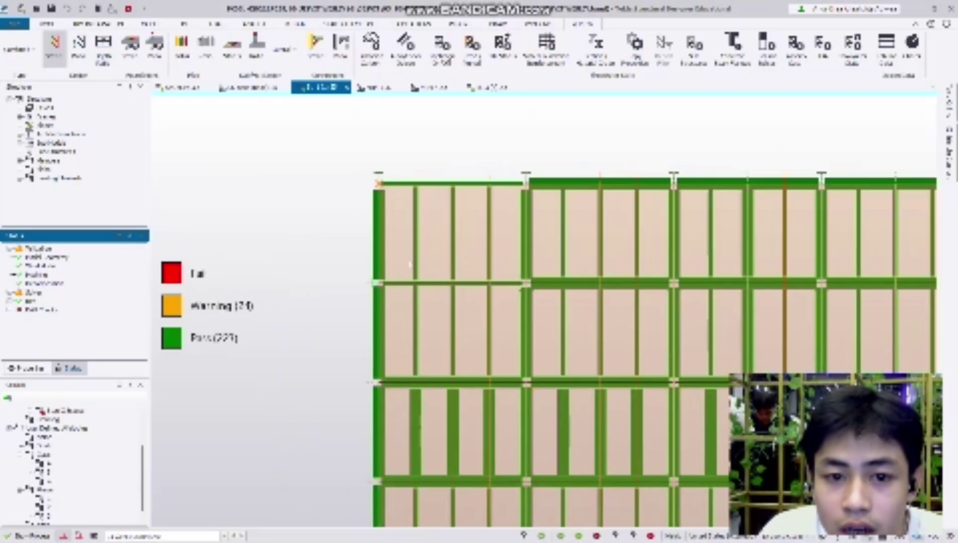
pyautogui.scroll(-6, 358, 301)
pyautogui.scroll(-3, 348, 199)
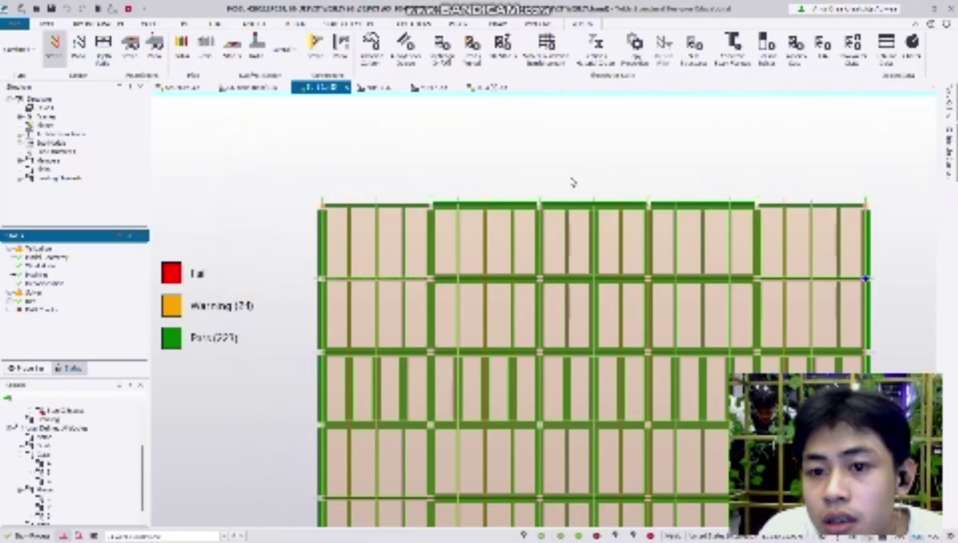
pyautogui.scroll(5, 571, 181)
pyautogui.scroll(-4, 345, 205)
pyautogui.moveTo(344, 205); pyautogui.dragTo(428, 132, button='middle')
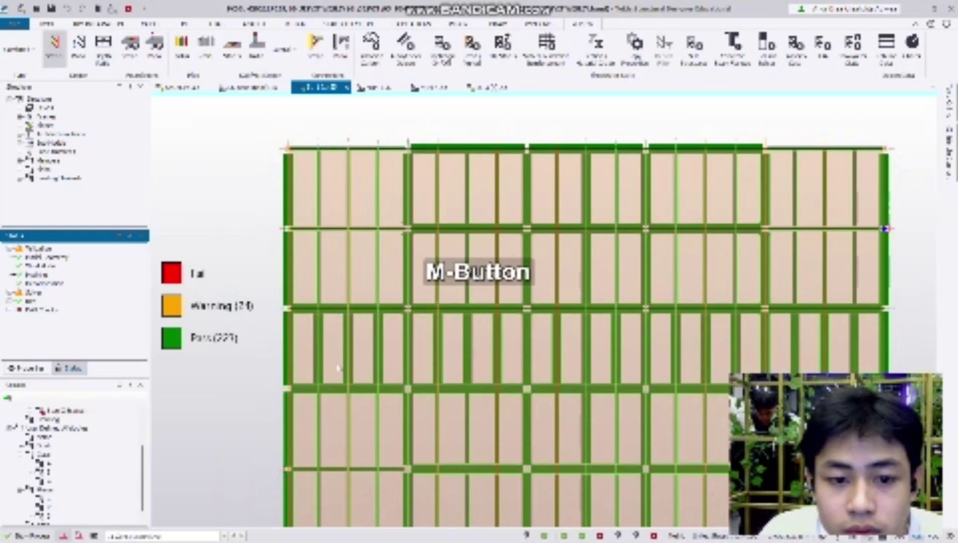
# Inspect the first-bay corner column at the floor plan's lower edge and the edge beams meeting it
pyautogui.moveTo(337, 367); pyautogui.dragTo(347, 228, button='middle')
pyautogui.scroll(4, 346, 433)
pyautogui.moveTo(293, 433); pyautogui.dragTo(391, 425, button='middle')
pyautogui.scroll(5, 363, 389)
pyautogui.scroll(-4, 355, 371)
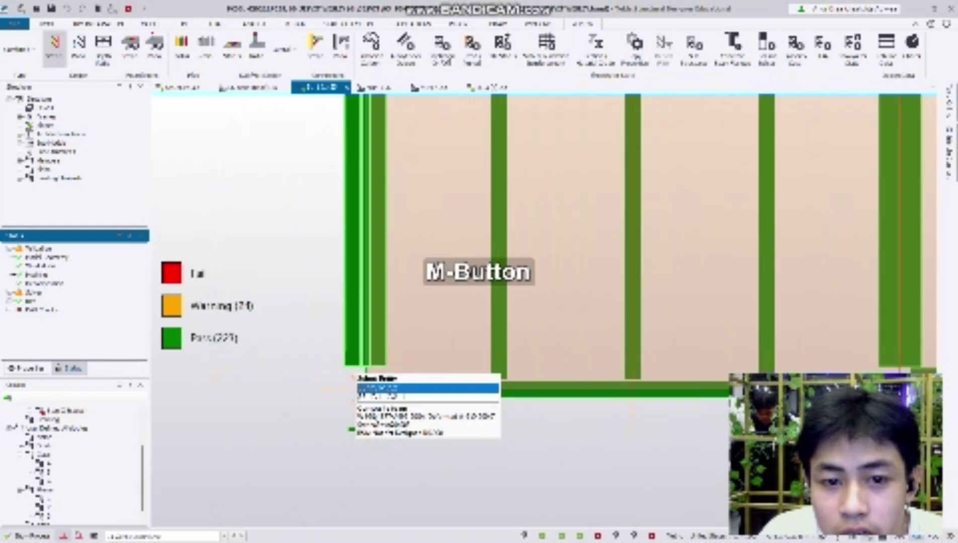
pyautogui.moveTo(356, 371); pyautogui.dragTo(390, 506, button='middle')
# Examine the wider secondary beams in the middle row of bays against the narrower ones in the neighbouring rows
pyautogui.scroll(-4, 407, 332)
pyautogui.scroll(3, 385, 274)
pyautogui.moveTo(385, 274); pyautogui.dragTo(383, 419, button='middle')
pyautogui.scroll(-6, 383, 419)
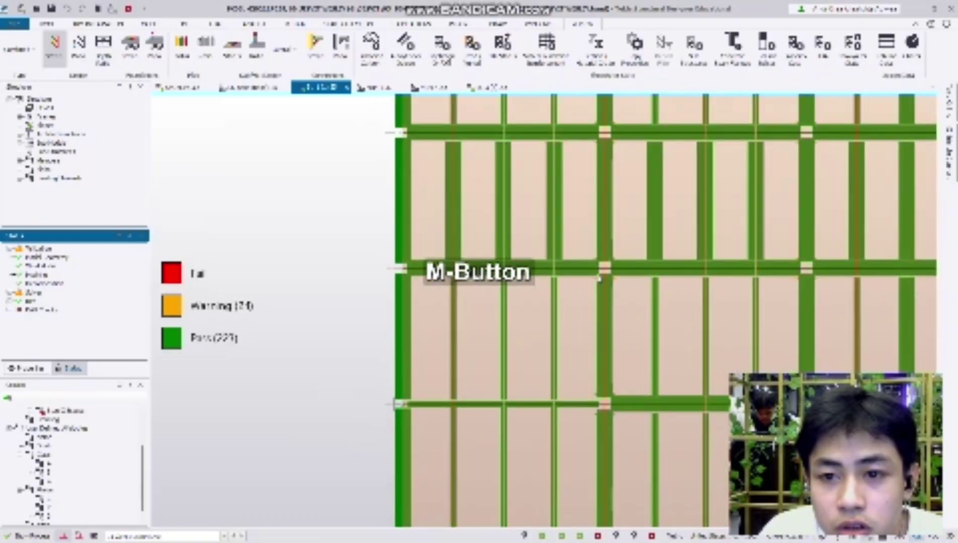
pyautogui.scroll(3, 594, 277)
pyautogui.scroll(-2, 594, 279)
pyautogui.scroll(-1, 621, 400)
pyautogui.scroll(3, 570, 260)
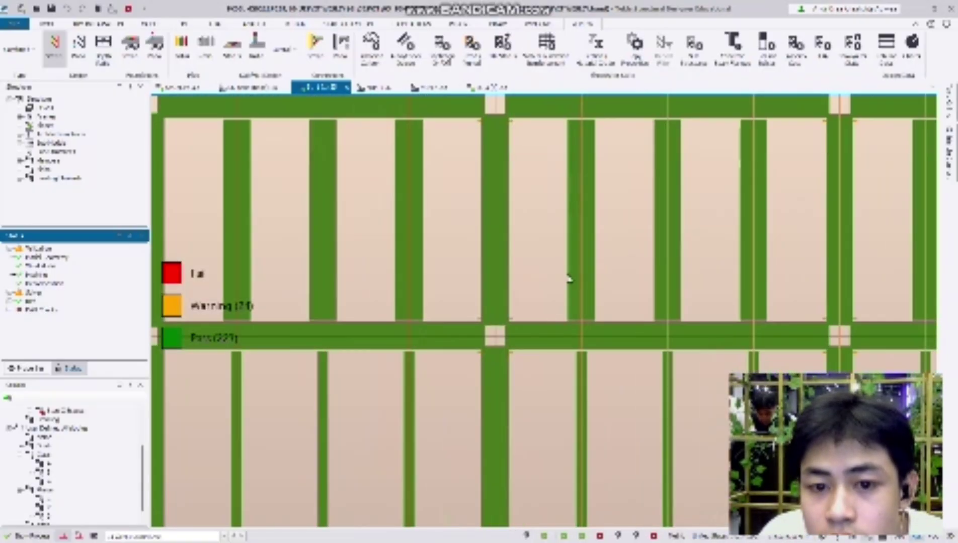
# Open the flat-topped frame elevation and the gable frame elevation in turn, and view the entire gable frame
pyautogui.click(388, 88)
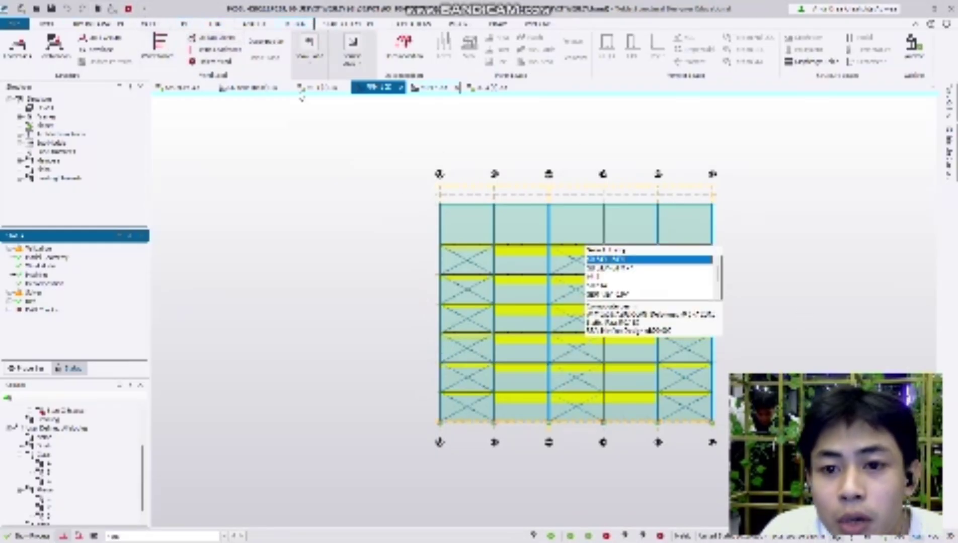
pyautogui.click(429, 86)
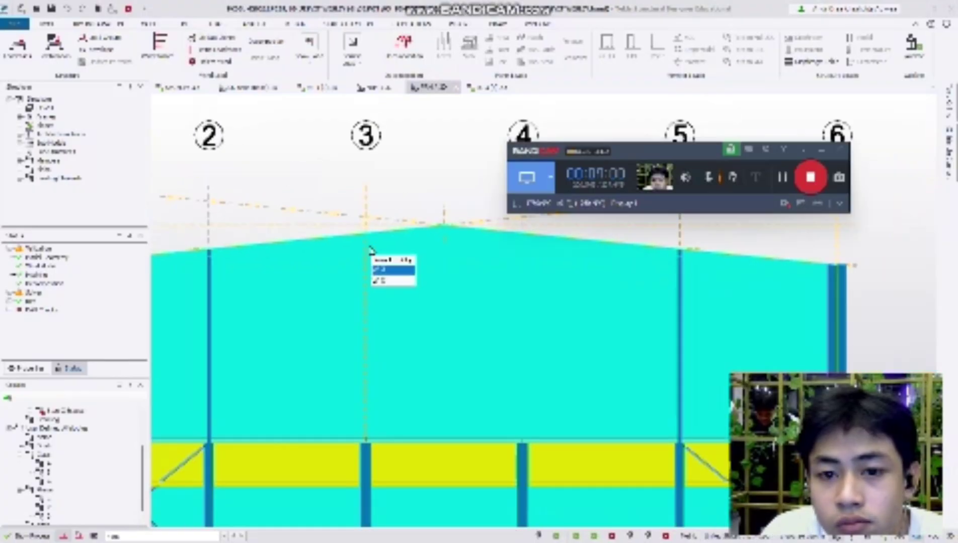
pyautogui.scroll(-4, 370, 250)
pyautogui.scroll(-2, 623, 338)
pyautogui.moveTo(623, 339); pyautogui.dragTo(622, 271, button='middle')
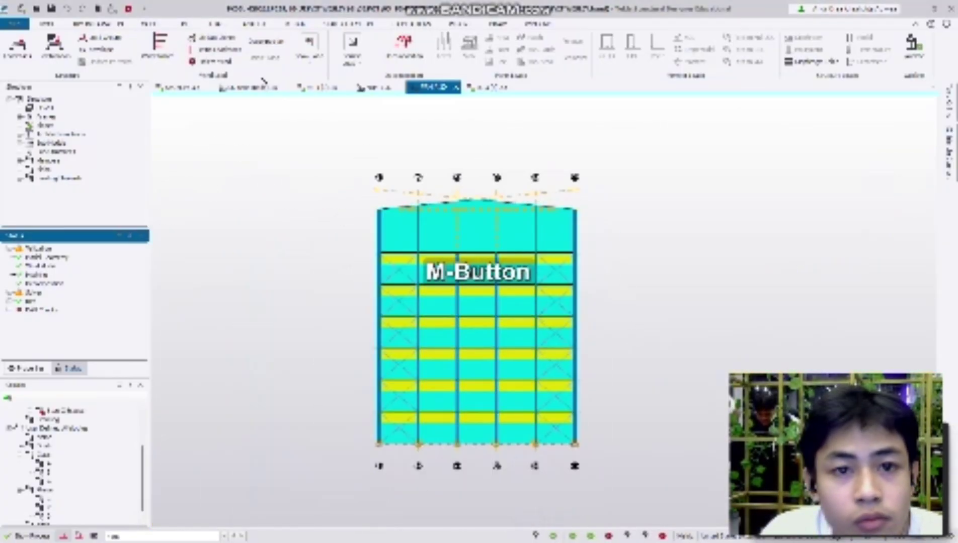
# Run the static steel design for the building model
pyautogui.click(149, 23)
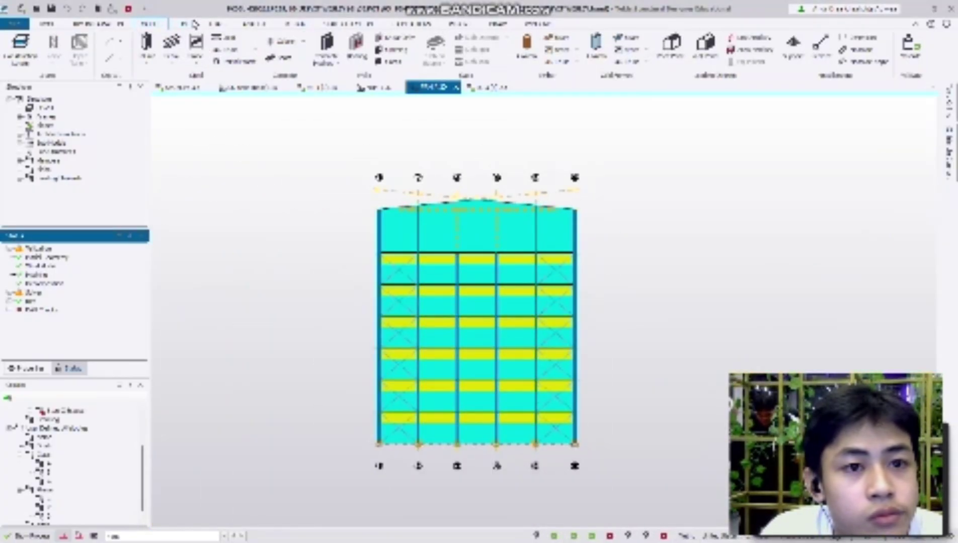
pyautogui.click(296, 23)
pyautogui.click(143, 52)
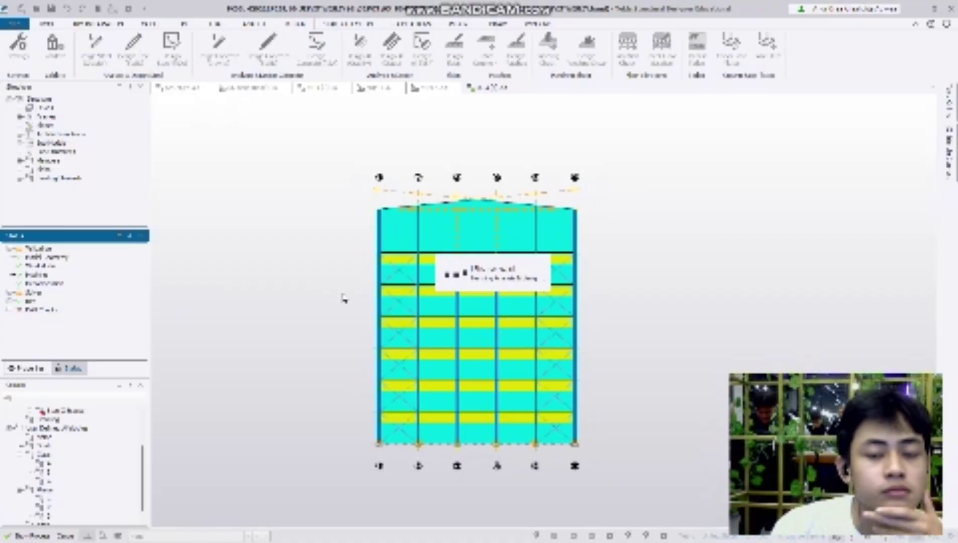
# Inspect the corner column's base plate and the brace end above it in the gable frame's design status view
pyautogui.scroll(3, 710, 376)
pyautogui.moveTo(710, 376); pyautogui.dragTo(810, 320, button='middle')
pyautogui.scroll(5, 319, 428)
pyautogui.scroll(5, 299, 422)
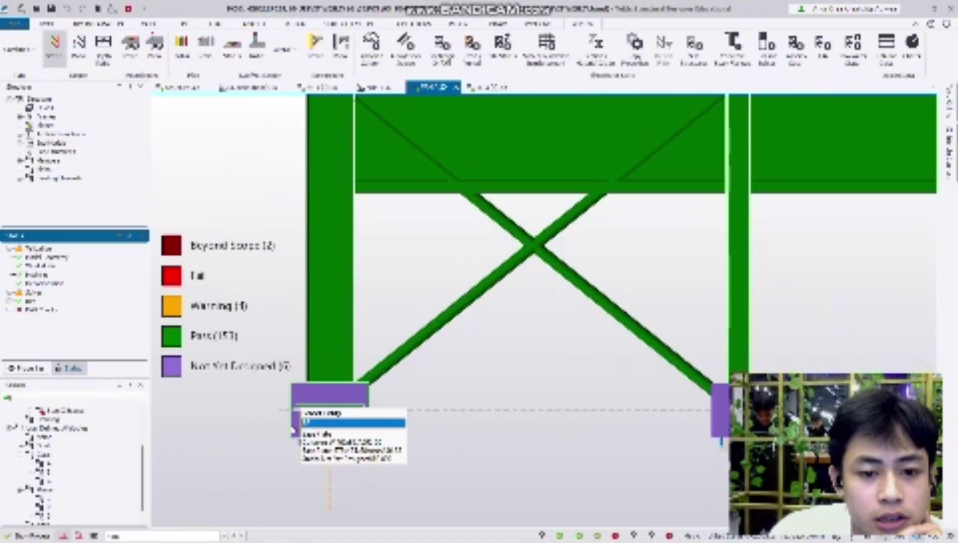
pyautogui.scroll(-2, 363, 418)
pyautogui.moveTo(470, 436); pyautogui.dragTo(586, 386, button='middle')
pyautogui.scroll(8, 491, 365)
pyautogui.scroll(-6, 562, 292)
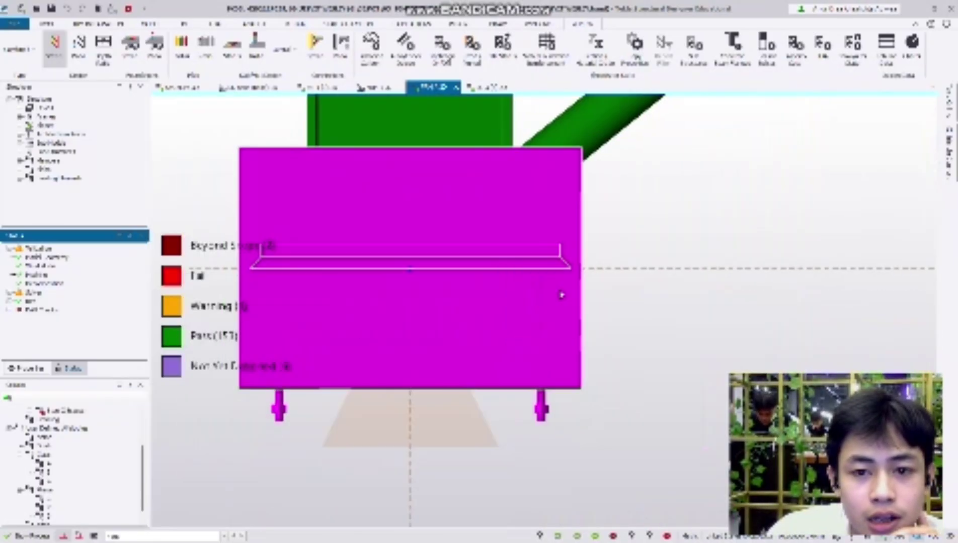
# Compare the corner column's base plate with the base plate of the adjacent braced column
pyautogui.moveTo(667, 325); pyautogui.dragTo(473, 367, button='middle')
pyautogui.scroll(3, 705, 318)
pyautogui.scroll(-6, 641, 317)
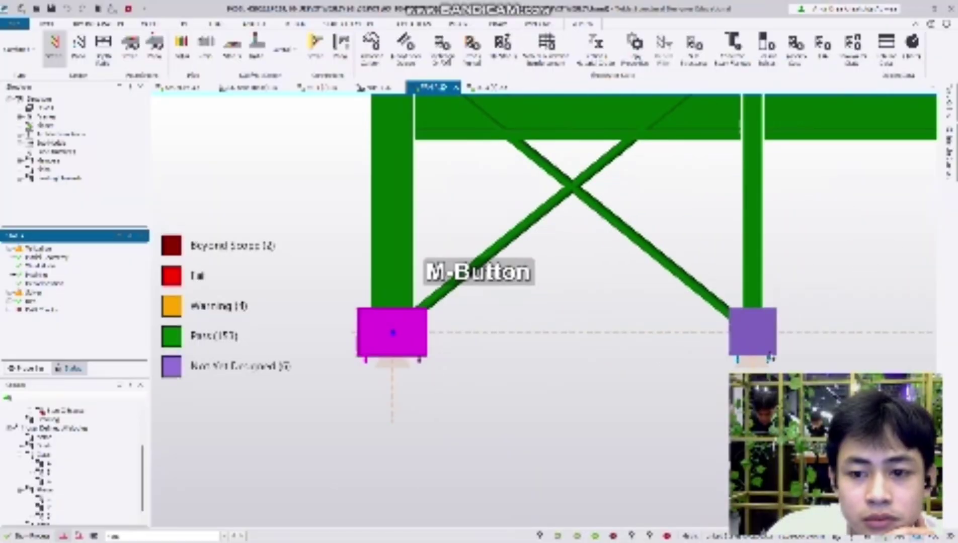
pyautogui.scroll(2, 746, 343)
pyautogui.scroll(1, 656, 393)
pyautogui.scroll(-5, 630, 394)
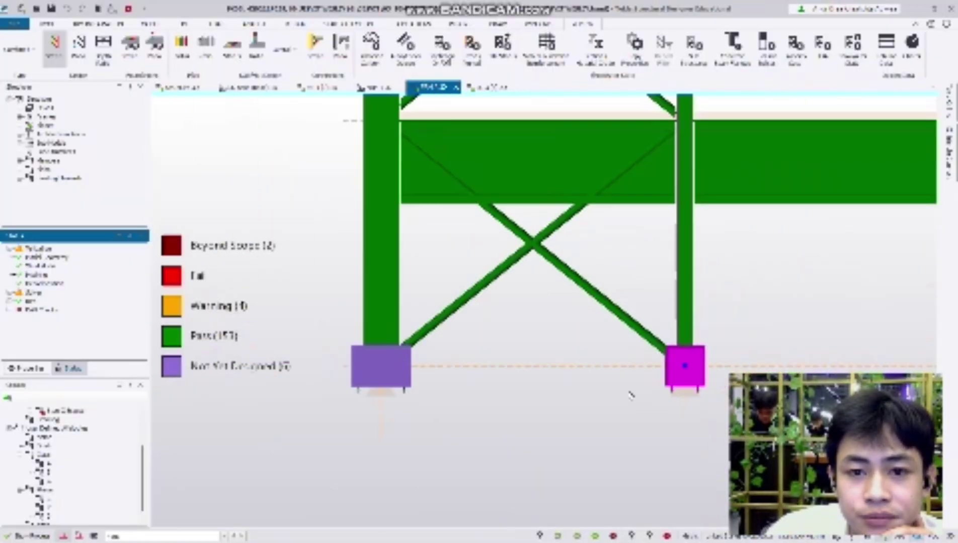
# Select the first column with a warning in the gable frame's ground storey and inspect it down to its base plate
pyautogui.moveTo(413, 382); pyautogui.dragTo(304, 478, button='middle')
pyautogui.scroll(3, 760, 392)
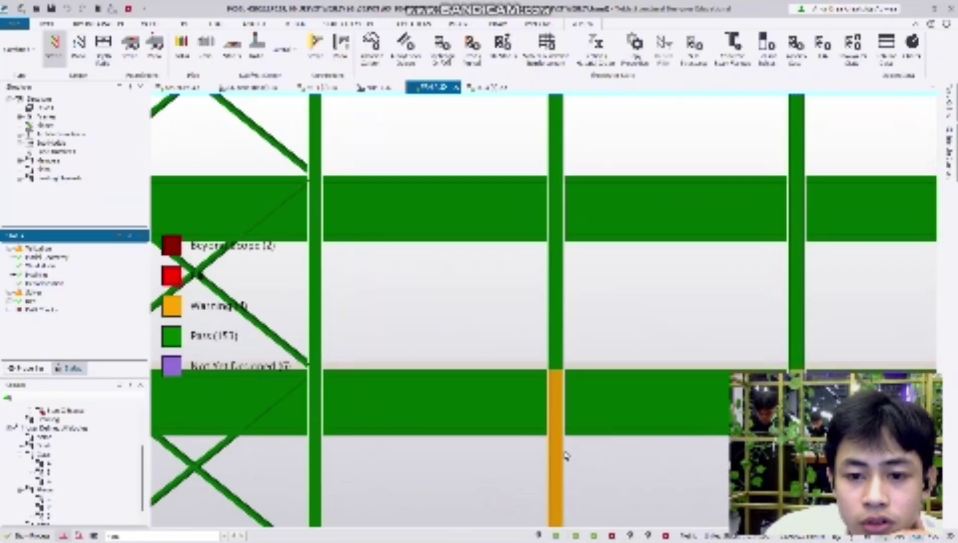
pyautogui.click(552, 458)
pyautogui.scroll(-2, 536, 458)
pyautogui.moveTo(557, 383); pyautogui.dragTo(579, 208, button='middle')
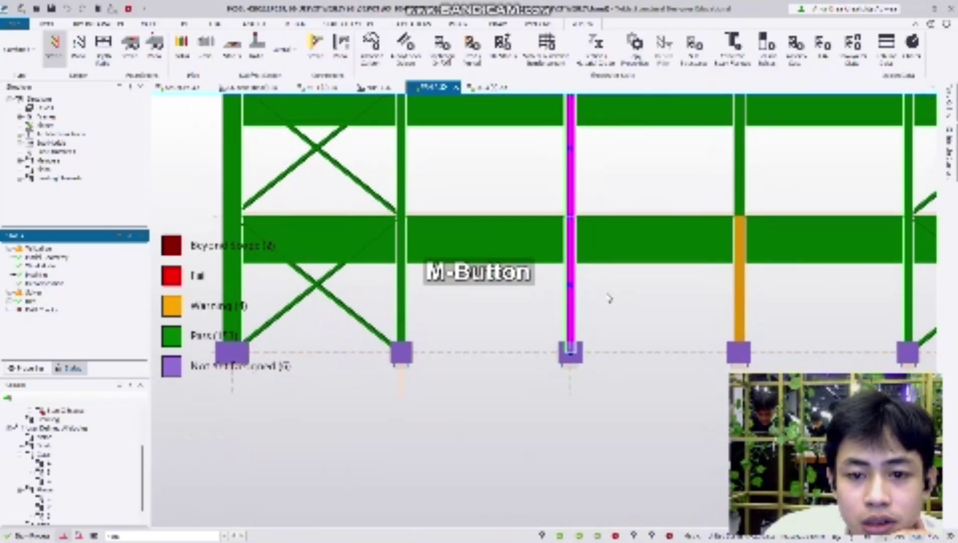
# Select the other ground-storey column with a warning in the gable frame and compare it with its neighbours
pyautogui.scroll(3, 608, 296)
pyautogui.scroll(-3, 611, 306)
pyautogui.moveTo(641, 316); pyautogui.dragTo(618, 312, button='middle')
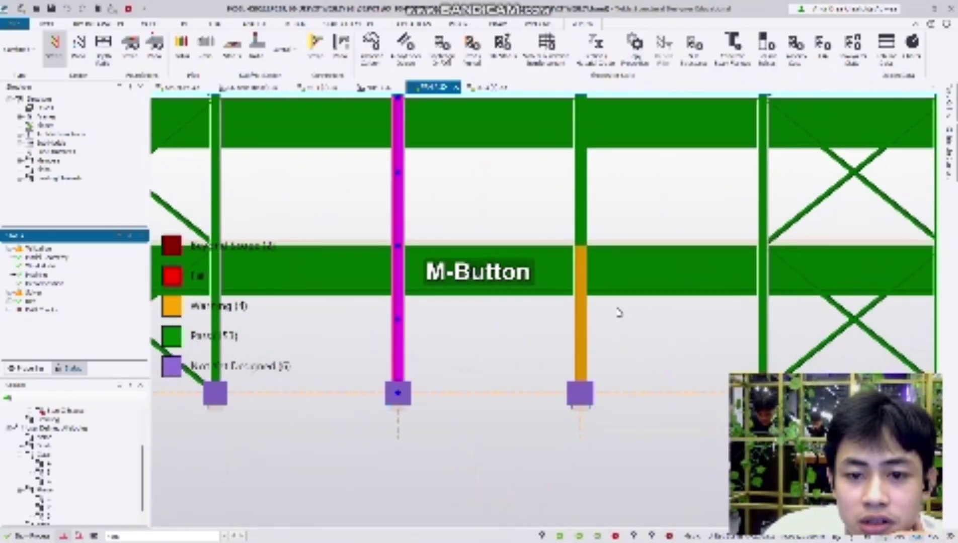
pyautogui.scroll(3, 571, 327)
pyautogui.click(536, 326)
pyautogui.scroll(-4, 641, 362)
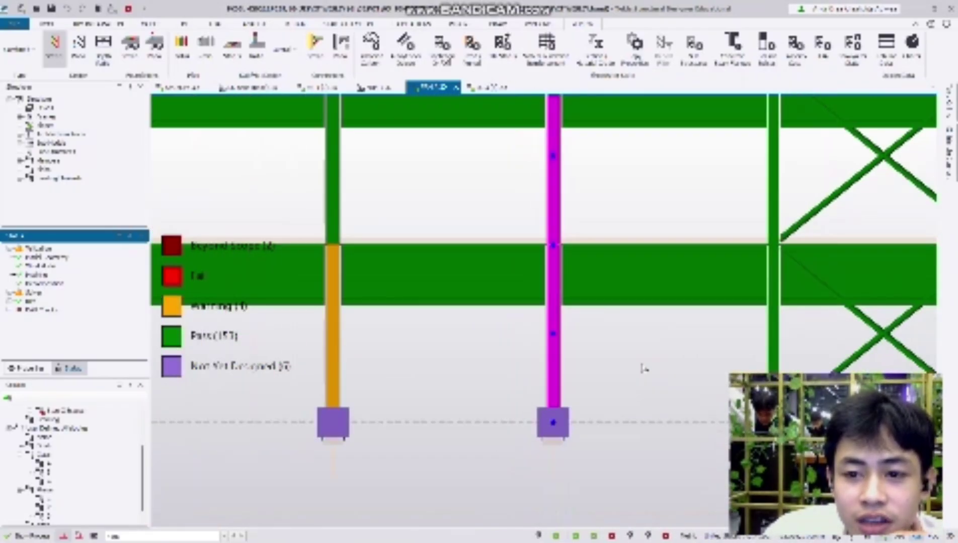
pyautogui.moveTo(477, 382); pyautogui.dragTo(492, 402, button='middle')
pyautogui.scroll(-3, 493, 401)
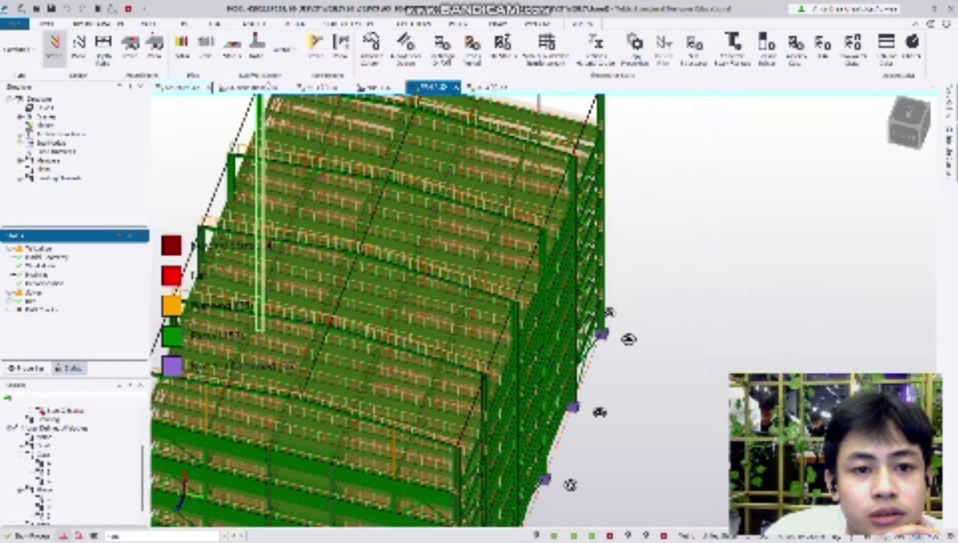
# Open the base level plan and examine the base plates on grid line 6 at A and B
pyautogui.click(251, 87)
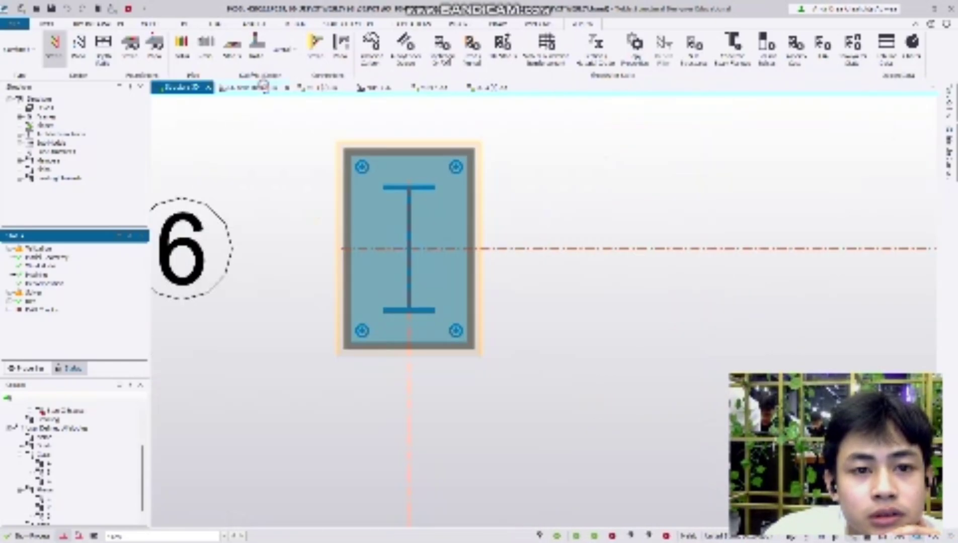
pyautogui.scroll(-3, 518, 213)
pyautogui.moveTo(517, 211); pyautogui.dragTo(439, 274, button='middle')
pyautogui.scroll(3, 471, 237)
pyautogui.click(48, 23)
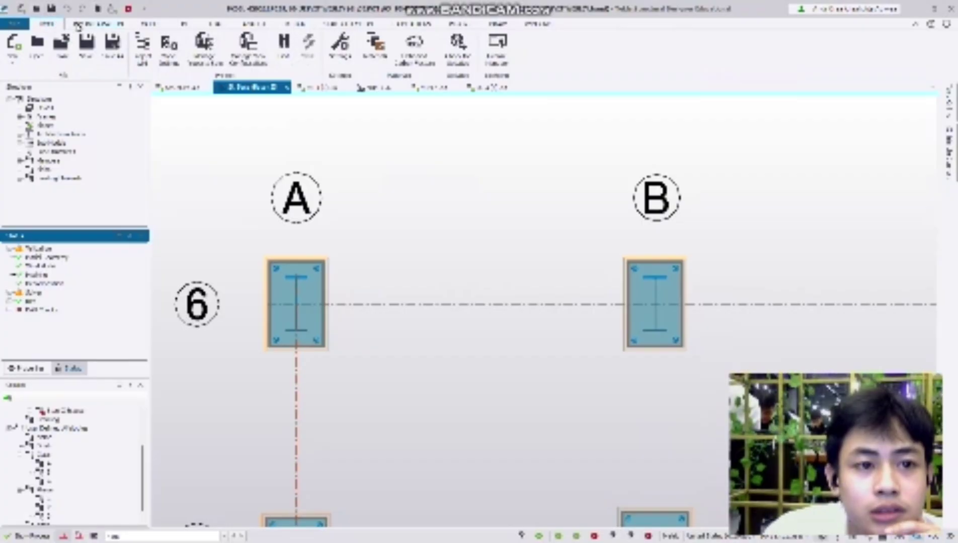
pyautogui.click(86, 23)
pyautogui.click(151, 24)
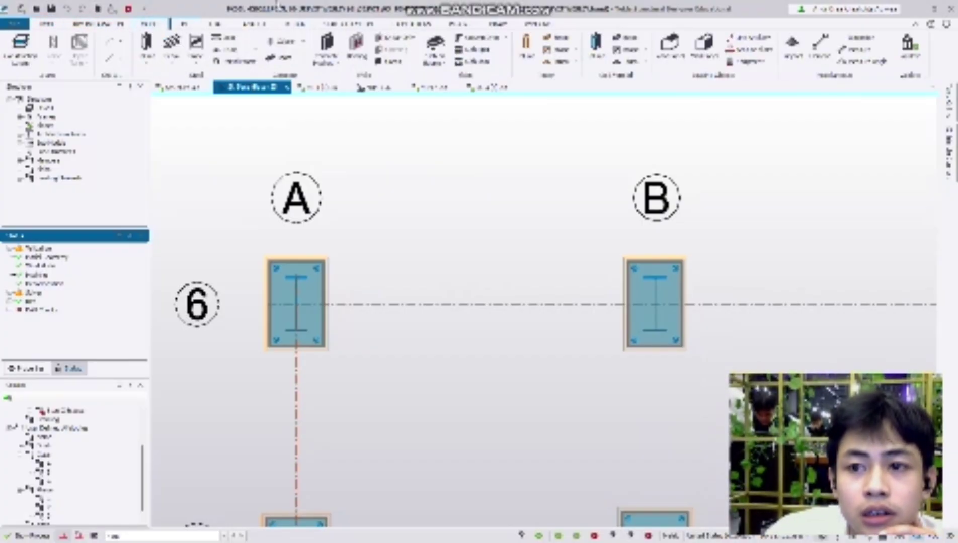
pyautogui.click(861, 38)
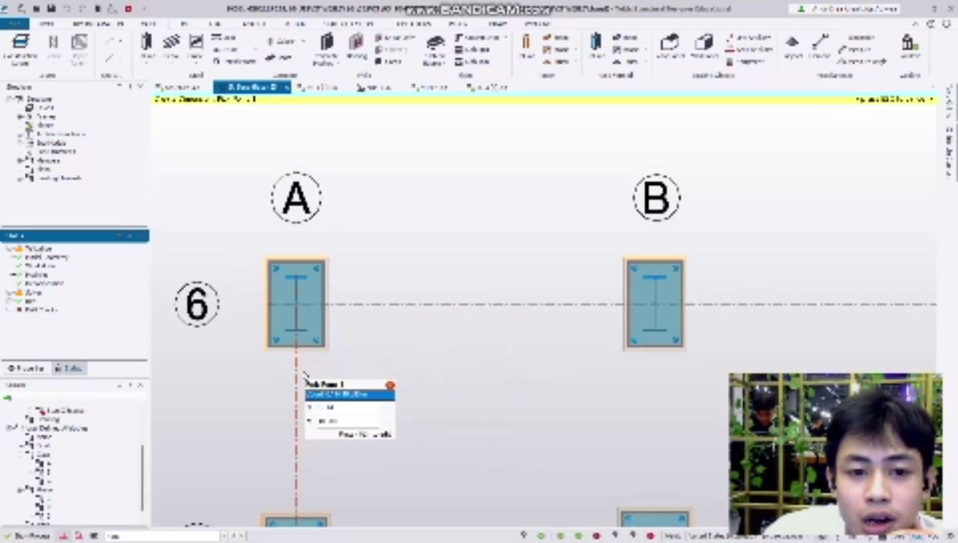
pyautogui.scroll(-3, 613, 305)
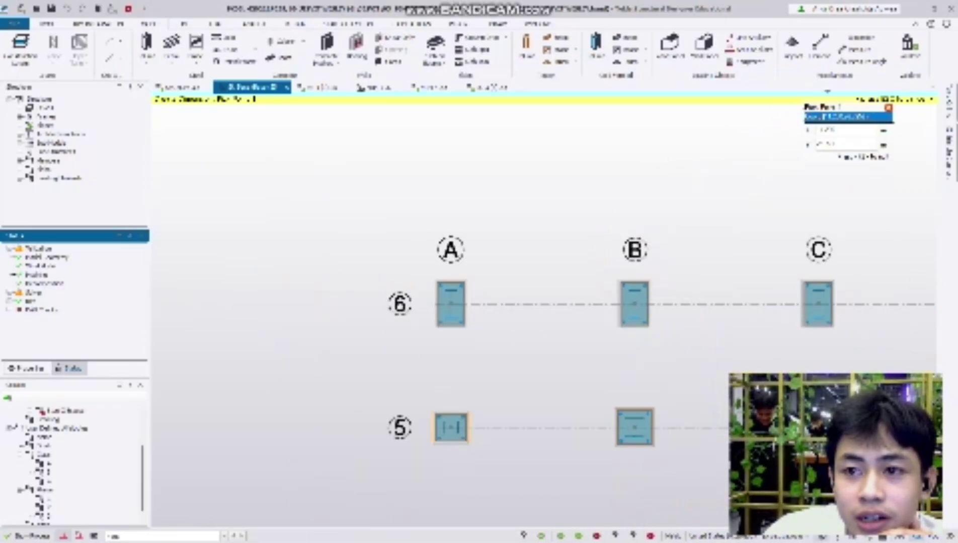
pyautogui.click(861, 41)
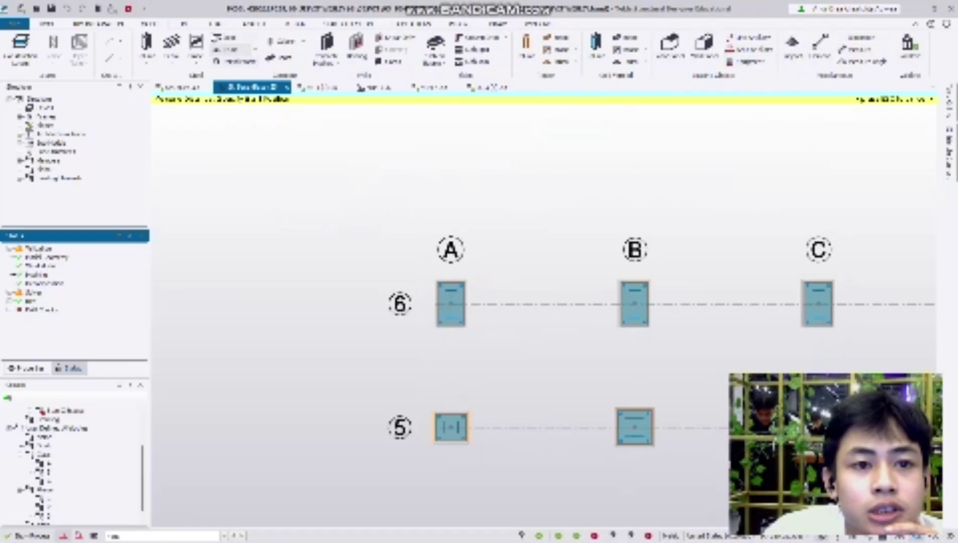
pyautogui.click(187, 24)
pyautogui.click(209, 27)
pyautogui.click(192, 24)
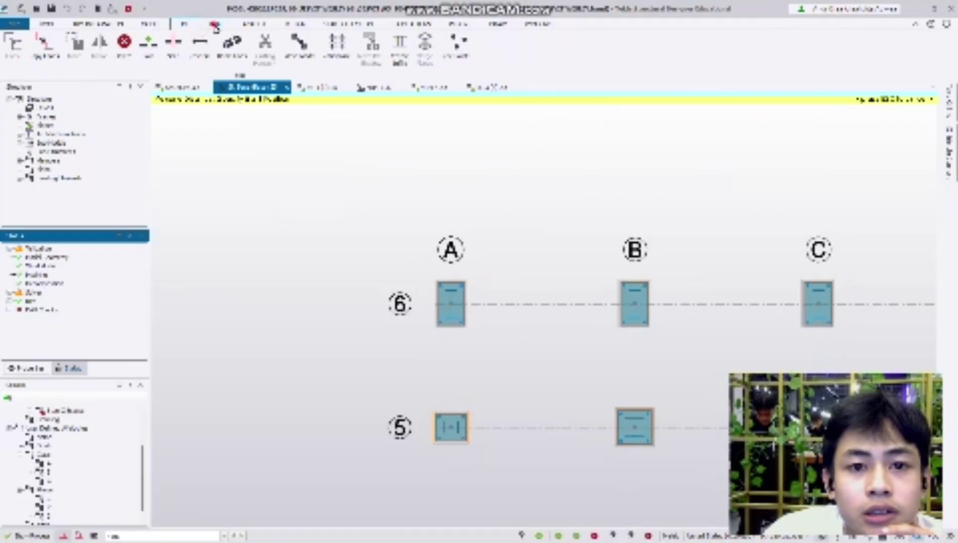
pyautogui.click(211, 23)
pyautogui.click(249, 23)
# Start the dimension command in the base level plan and look over the base plates across grid lines A to F
pyautogui.click(166, 25)
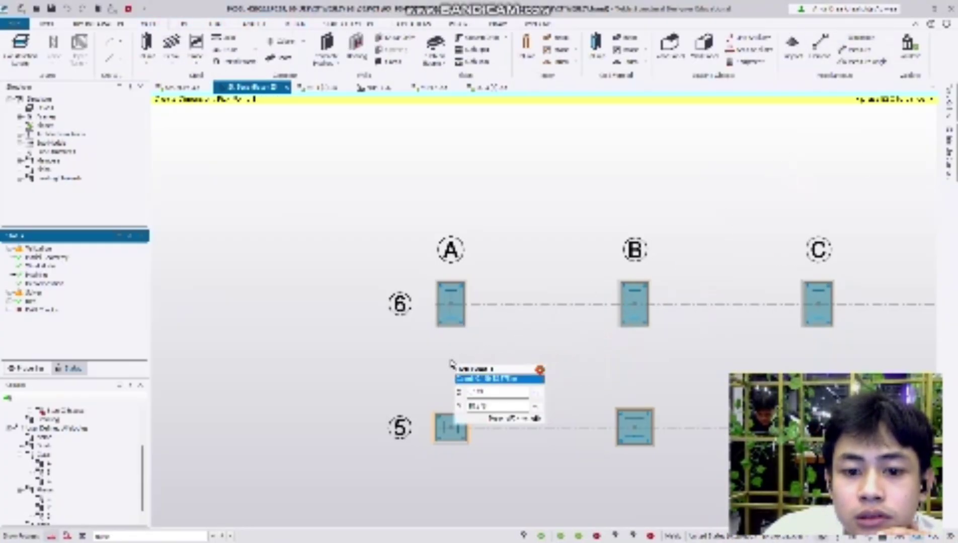
pyautogui.scroll(-4, 636, 358)
pyautogui.moveTo(646, 304); pyautogui.dragTo(421, 279, button='middle')
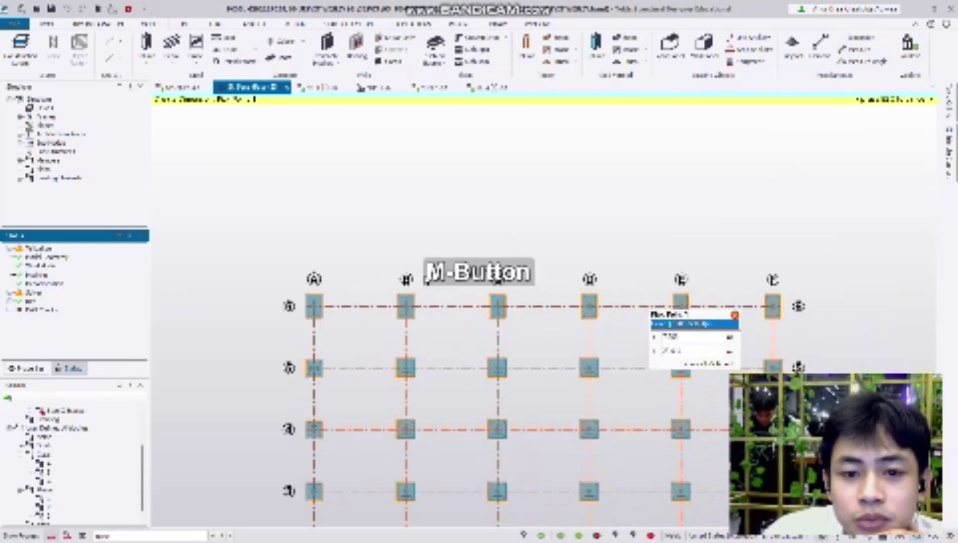
pyautogui.scroll(5, 304, 270)
pyautogui.scroll(-4, 310, 260)
pyautogui.moveTo(323, 223); pyautogui.dragTo(314, 191, button='middle')
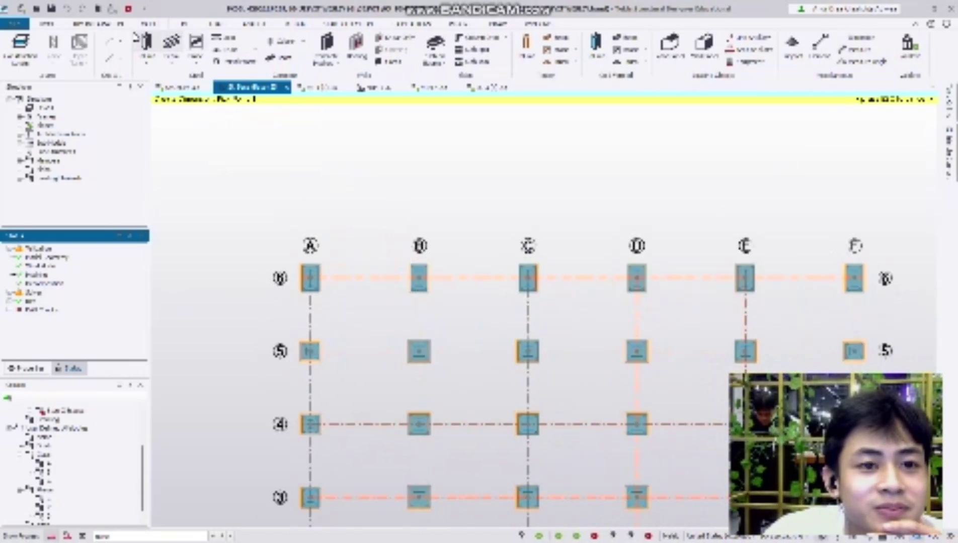
# Inspect the roof frames and upper-storey members in the 3D design status view, and return to the base level plan
pyautogui.click(181, 87)
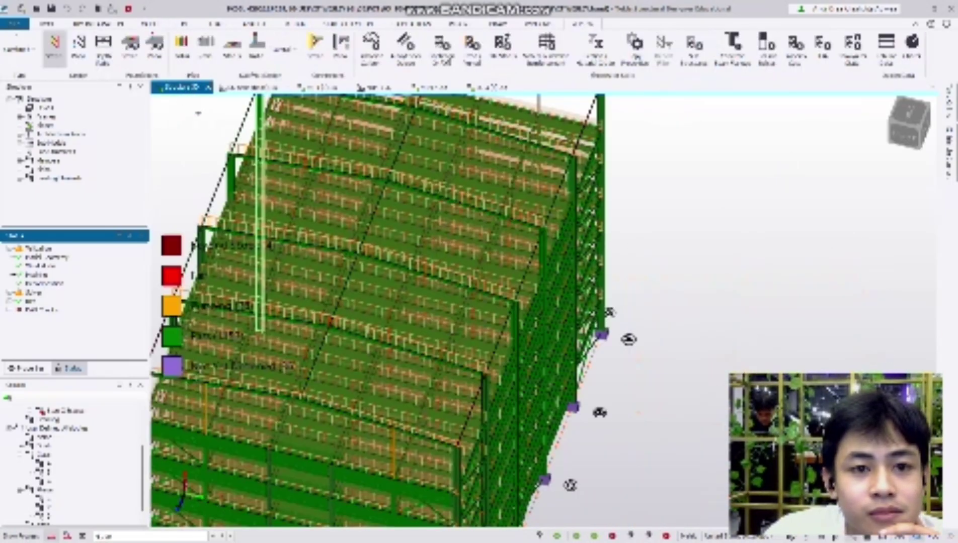
pyautogui.scroll(-4, 845, 369)
pyautogui.moveTo(845, 369); pyautogui.dragTo(825, 368, button='middle')
pyautogui.scroll(2, 837, 387)
pyautogui.moveTo(825, 368); pyautogui.dragTo(501, 277, button='right')
pyautogui.scroll(8, 272, 149)
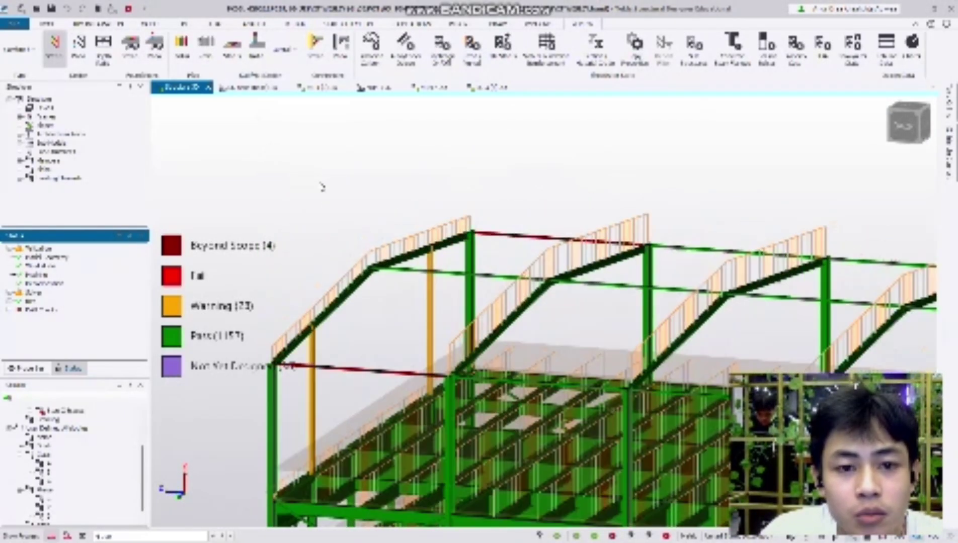
pyautogui.click(251, 91)
pyautogui.scroll(2, 457, 296)
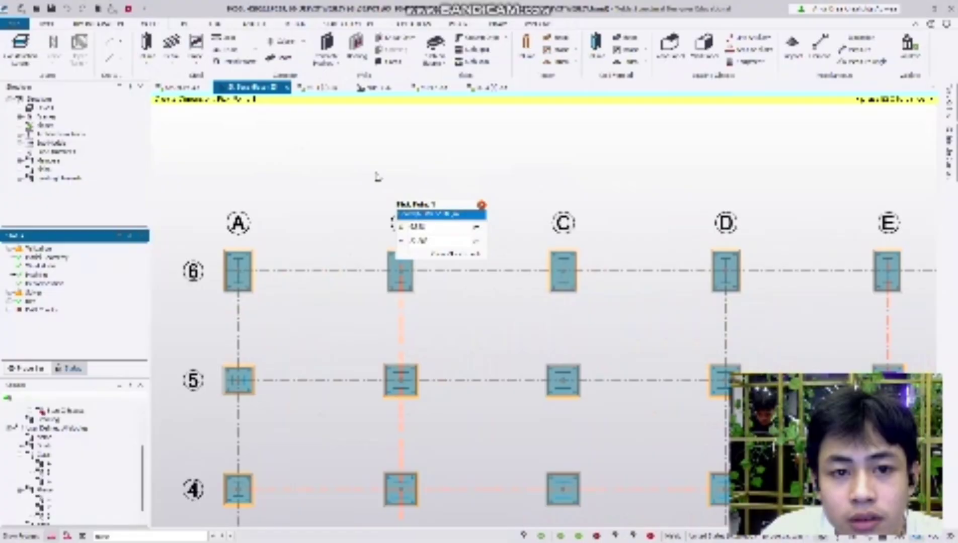
# Open the floor framing plan with design status and examine the beams in the corner bays
pyautogui.click(328, 87)
pyautogui.scroll(-10, 420, 325)
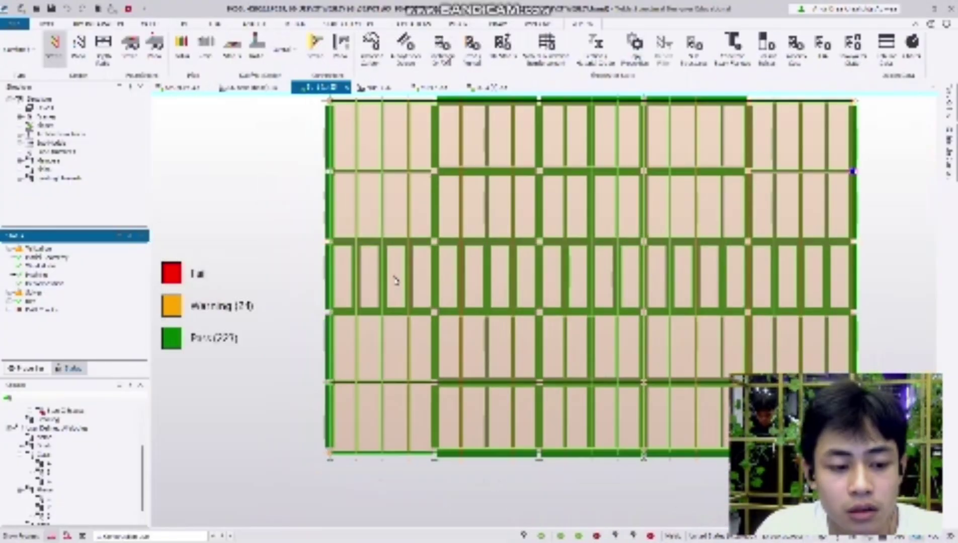
pyautogui.click(393, 187)
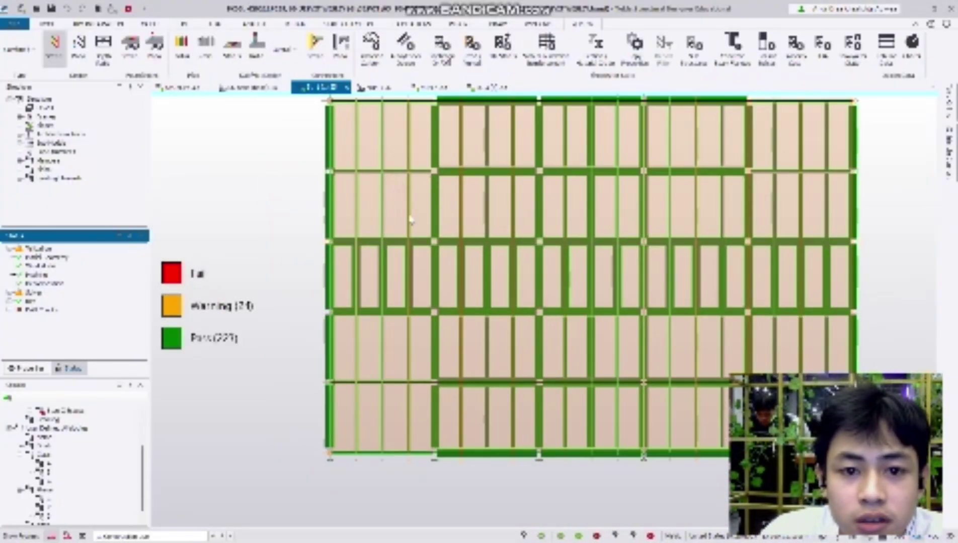
pyautogui.scroll(6, 442, 192)
pyautogui.click(452, 191)
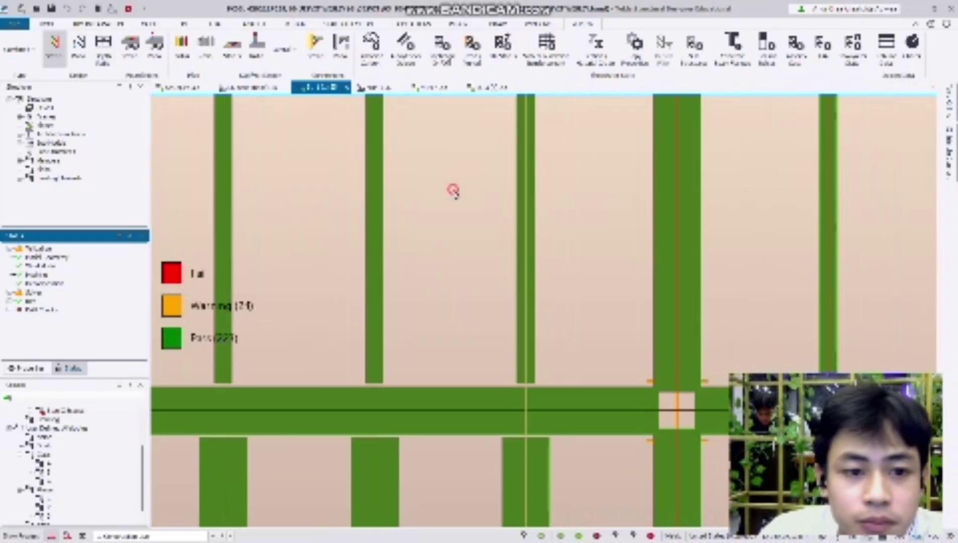
pyautogui.scroll(-5, 452, 191)
pyautogui.moveTo(453, 193); pyautogui.dragTo(459, 314, button='middle')
pyautogui.scroll(1, 407, 98)
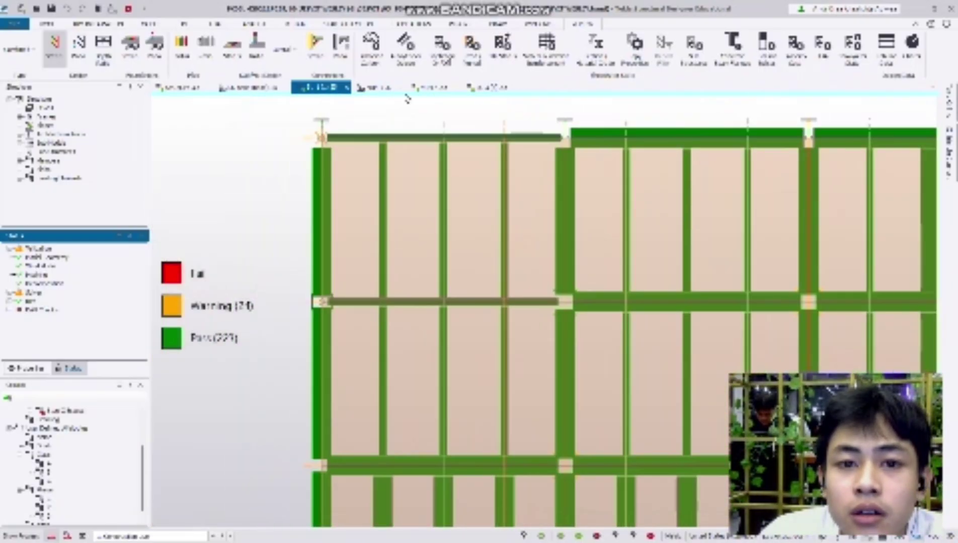
# Change the loading displayed on the floor framing plan and compare the beams of the corner and adjacent bays
pyautogui.click(226, 534)
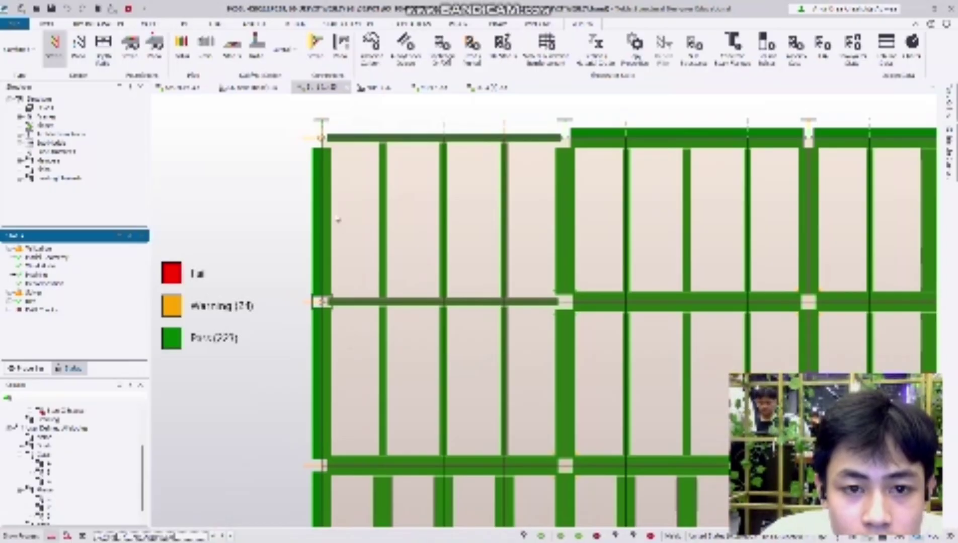
pyautogui.click(229, 537)
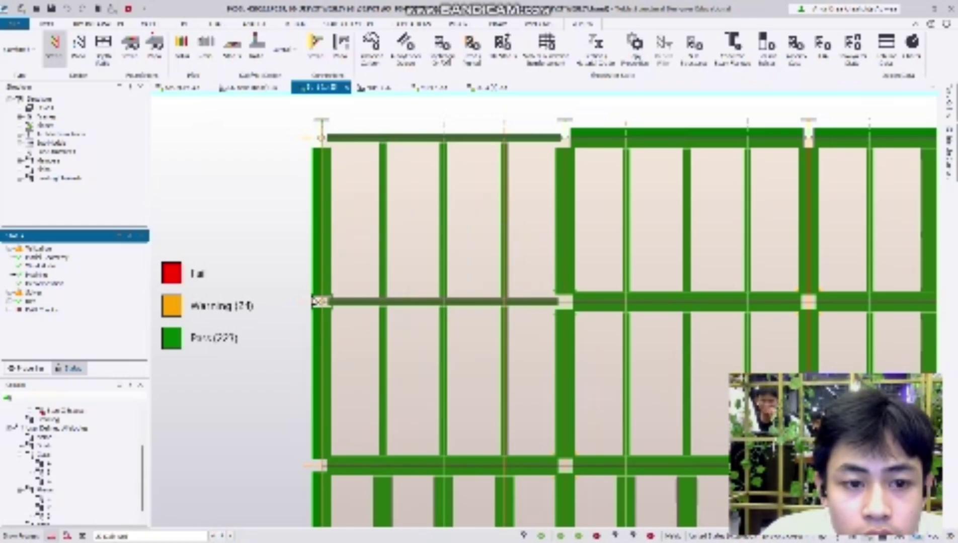
pyautogui.scroll(-2, 278, 381)
pyautogui.scroll(3, 332, 262)
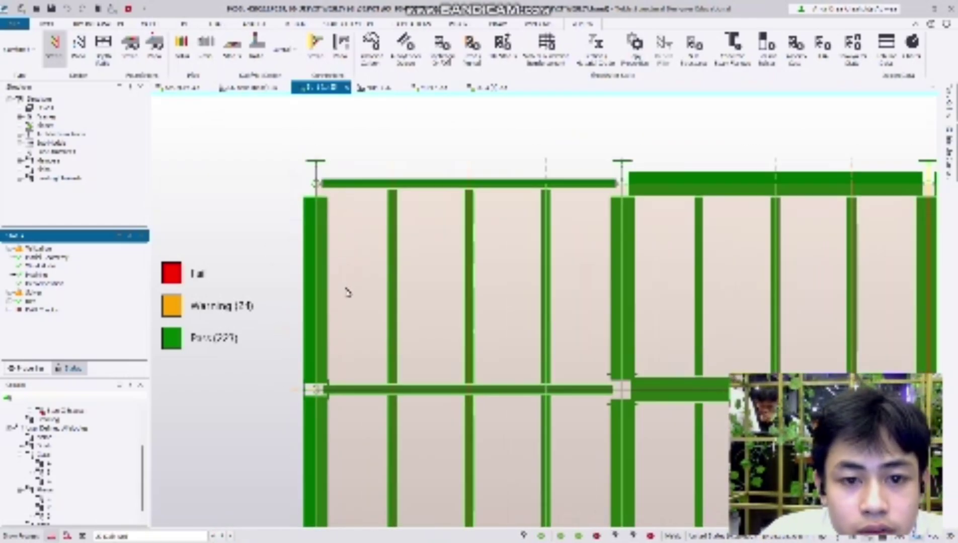
pyautogui.scroll(-2, 414, 307)
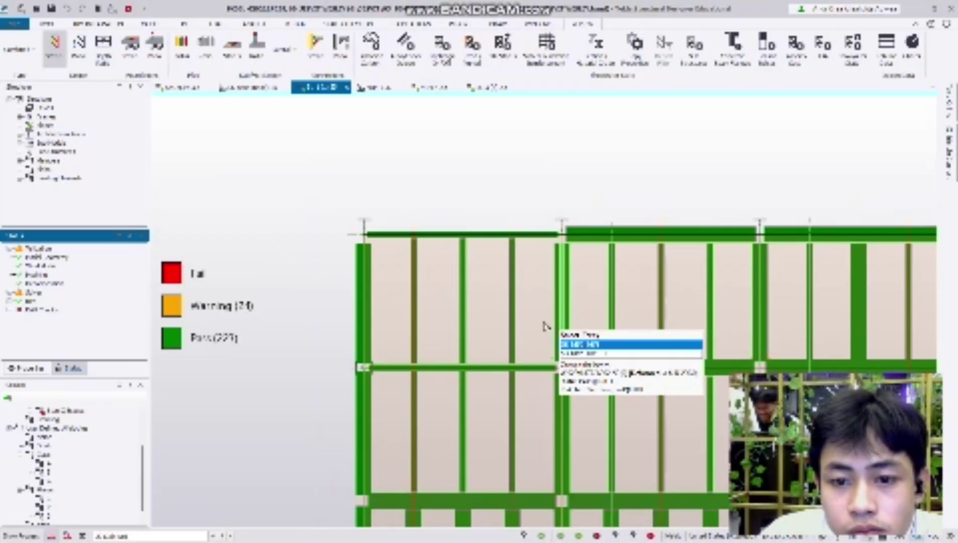
pyautogui.scroll(-2, 485, 186)
pyautogui.scroll(-1, 484, 187)
pyautogui.moveTo(483, 185); pyautogui.dragTo(340, 180, button='middle')
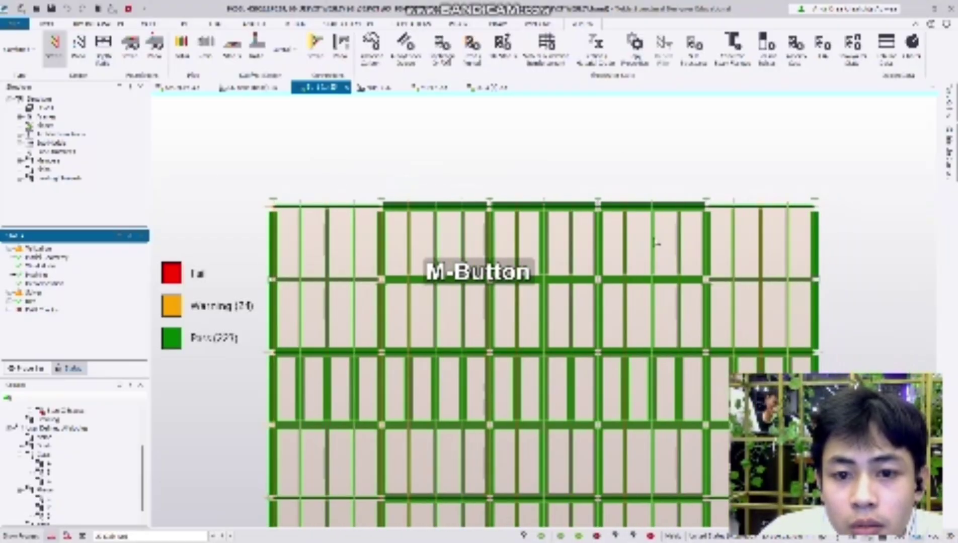
# Examine the beams and central strip of the floor framing plan up to the end bays on the opposite side
pyautogui.scroll(-5, 784, 334)
pyautogui.moveTo(819, 330); pyautogui.dragTo(532, 319, button='middle')
pyautogui.scroll(5, 609, 352)
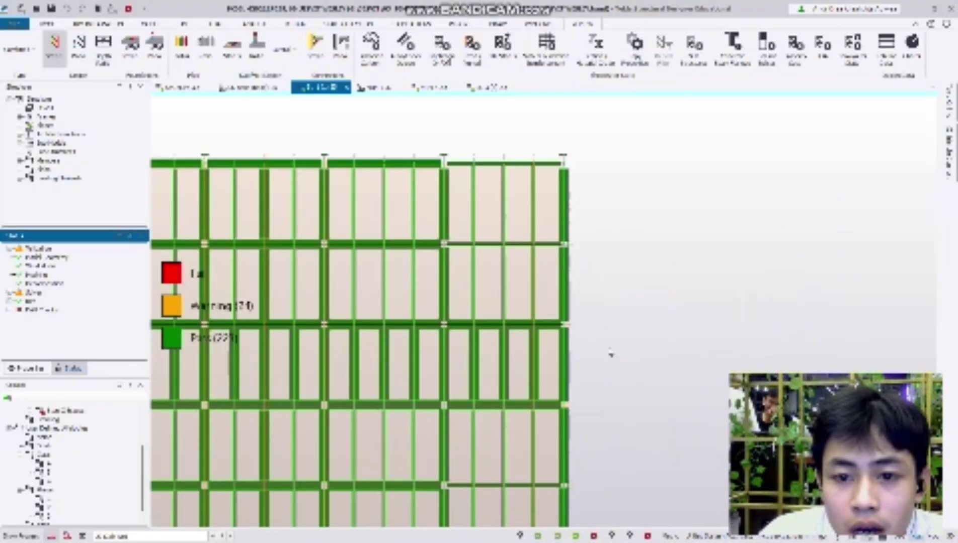
pyautogui.moveTo(609, 352); pyautogui.dragTo(752, 352, button='middle')
pyautogui.scroll(-2, 749, 336)
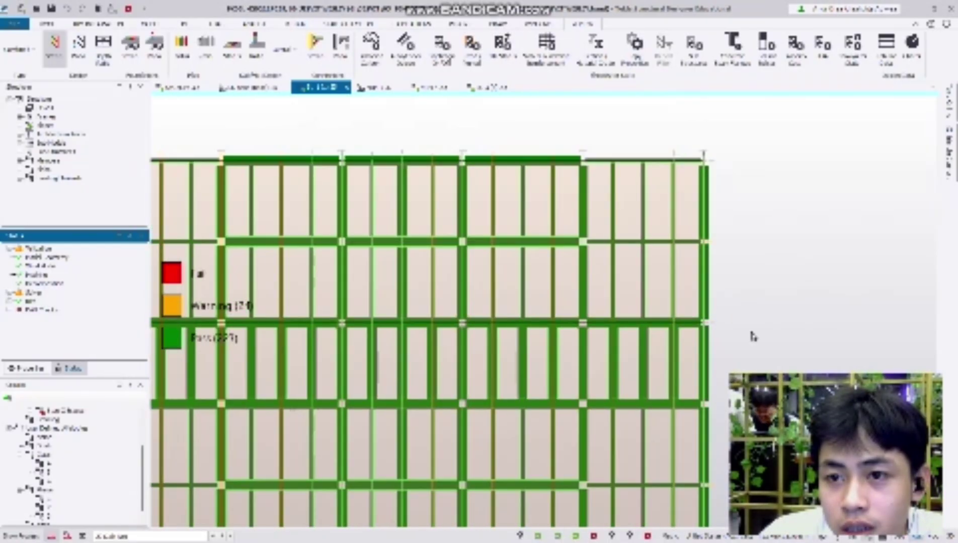
pyautogui.scroll(-3, 750, 335)
pyautogui.scroll(1, 752, 336)
pyautogui.scroll(3, 752, 336)
pyautogui.scroll(-3, 753, 335)
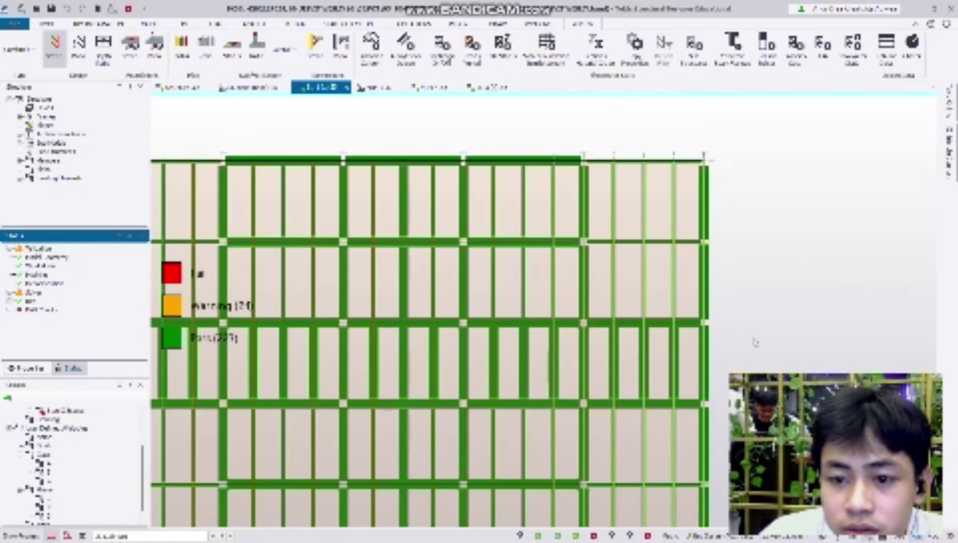
pyautogui.moveTo(714, 292); pyautogui.dragTo(655, 241, button='middle')
# Check the braced frame elevation and return to the 3D design status view to look over the whole building
pyautogui.click(375, 88)
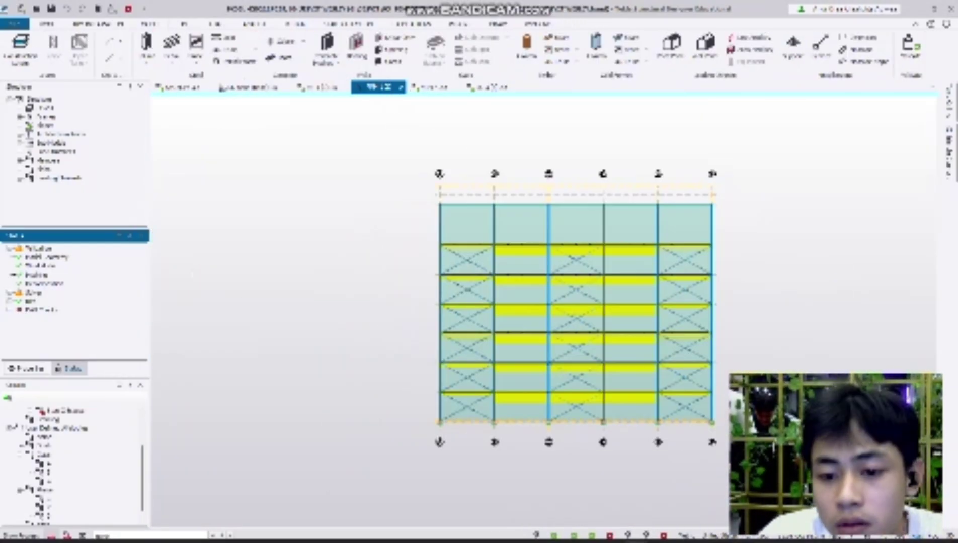
pyautogui.click(685, 531)
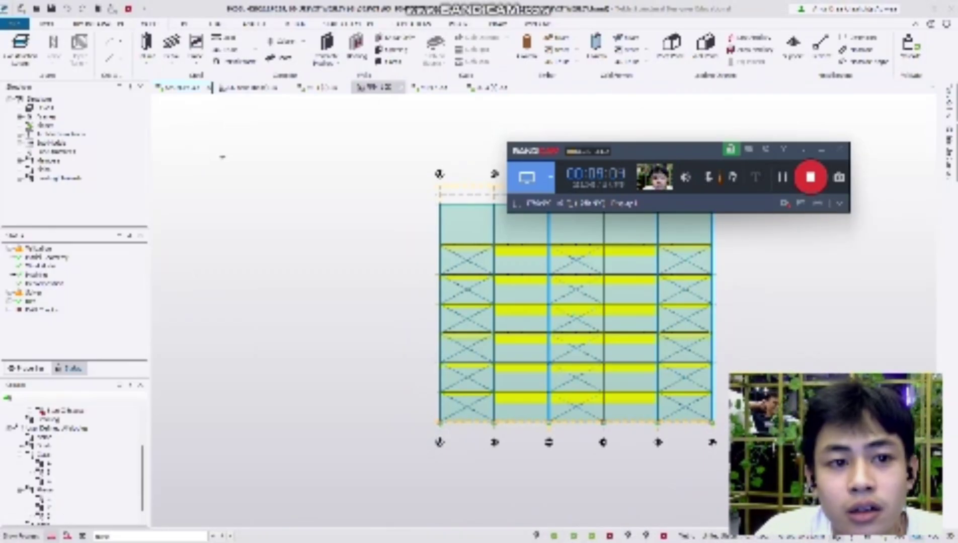
pyautogui.click(178, 87)
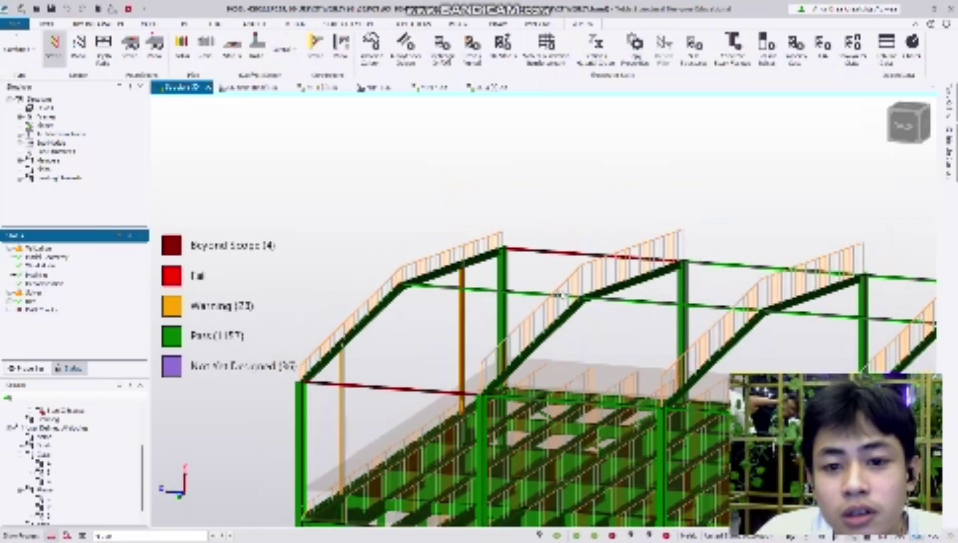
pyautogui.scroll(-6, 605, 235)
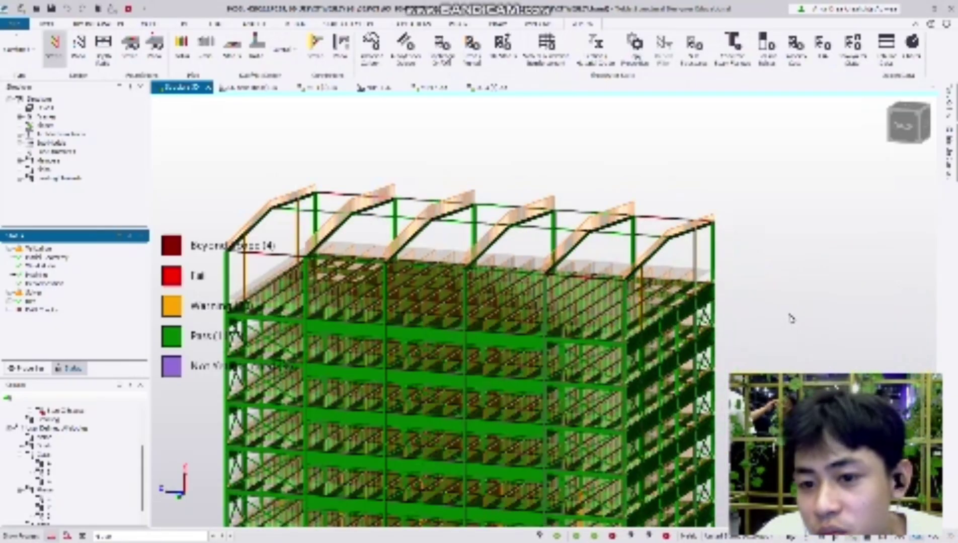
pyautogui.moveTo(791, 318); pyautogui.dragTo(497, 271, button='middle')
pyautogui.scroll(-3, 742, 323)
pyautogui.keyDown('shift'); pyautogui.moveTo(742, 324); pyautogui.dragTo(571, 396, button='middle'); pyautogui.keyUp('shift')
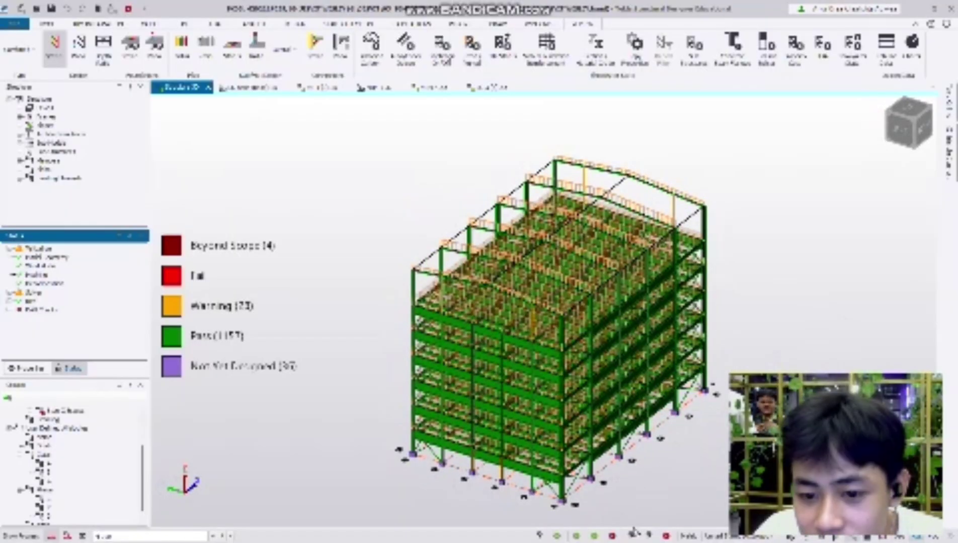
pyautogui.click(685, 530)
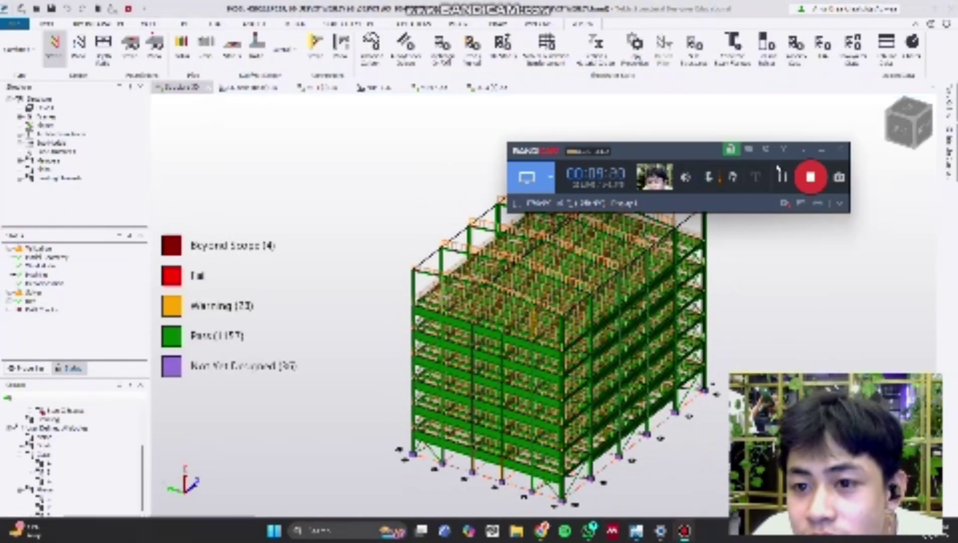